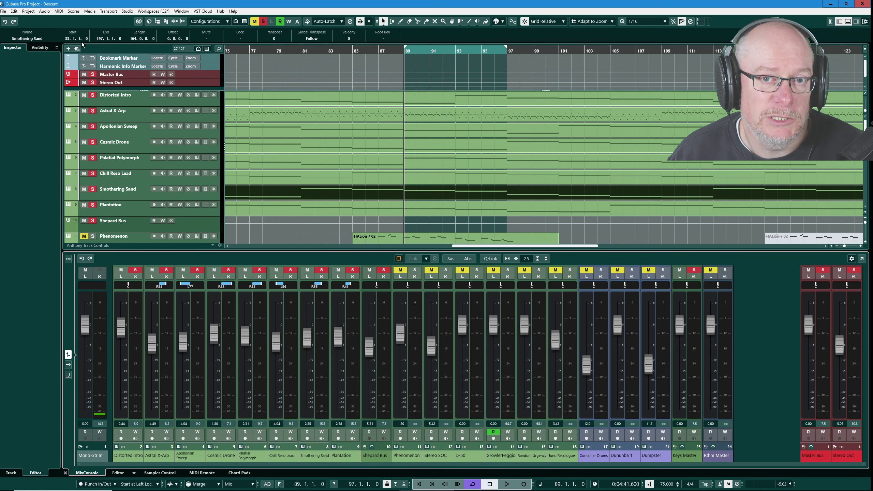
Step: View the HALion 7 instrument of the Distorted Intro track with its Skylab settings and close its window
left_click(116, 98)
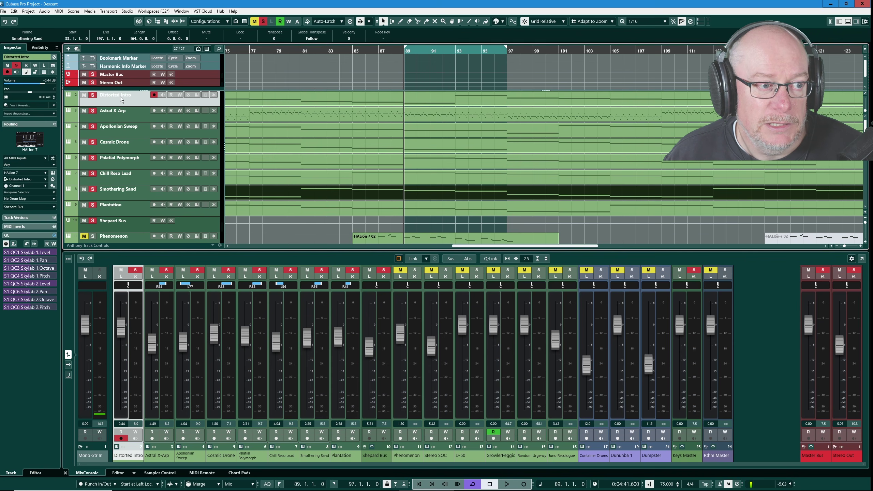
left_click(198, 97)
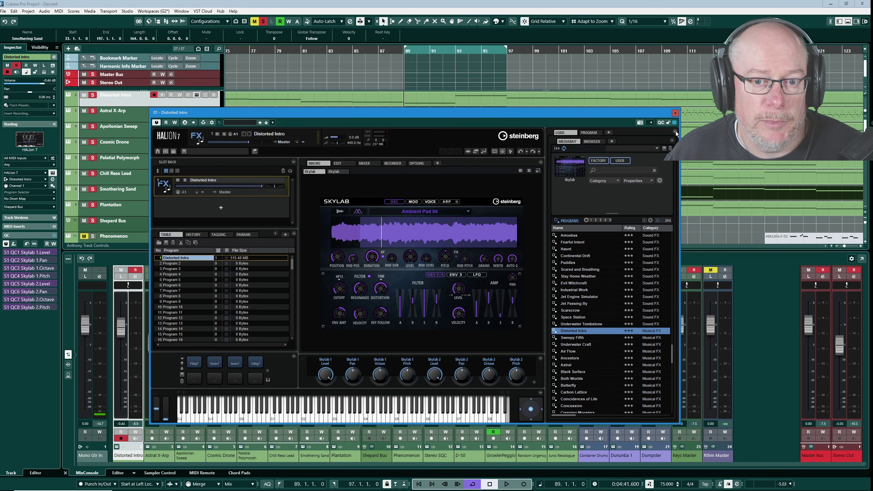
left_click(675, 113)
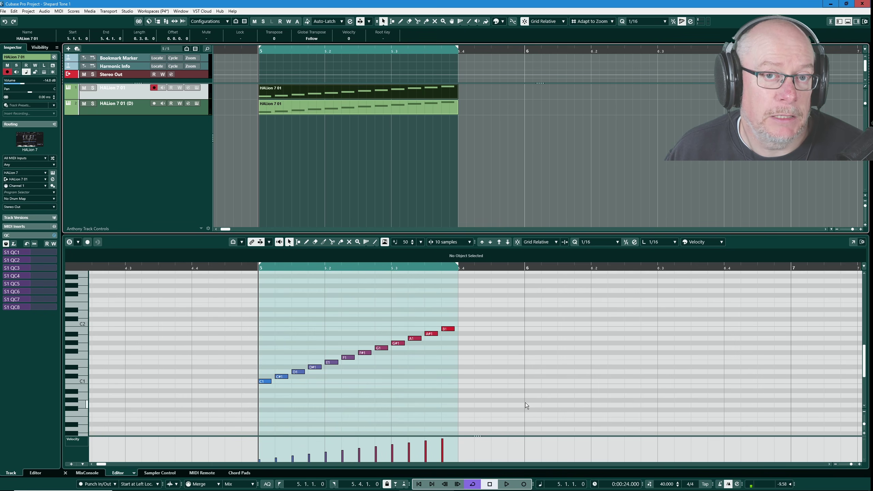
Step: Play the two-track Shepard tone loop, stop it and compare the notes and velocities of both HALion 7 parts
left_click(507, 484)
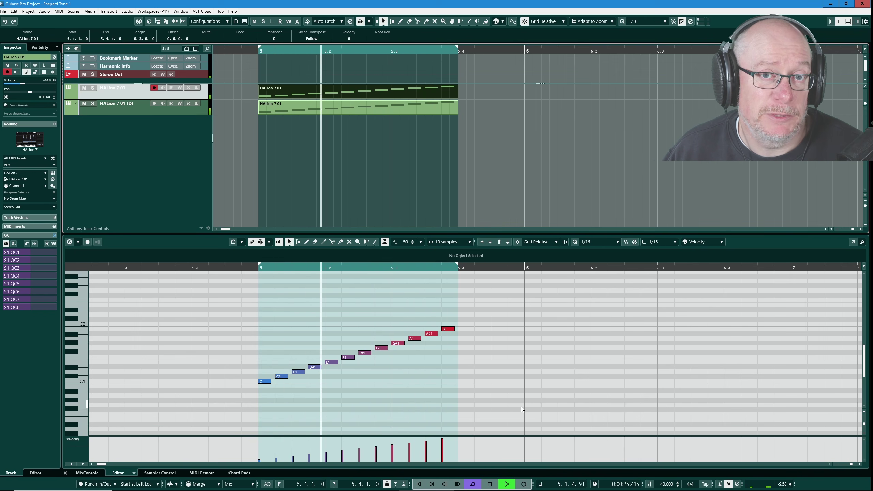
left_click(490, 484)
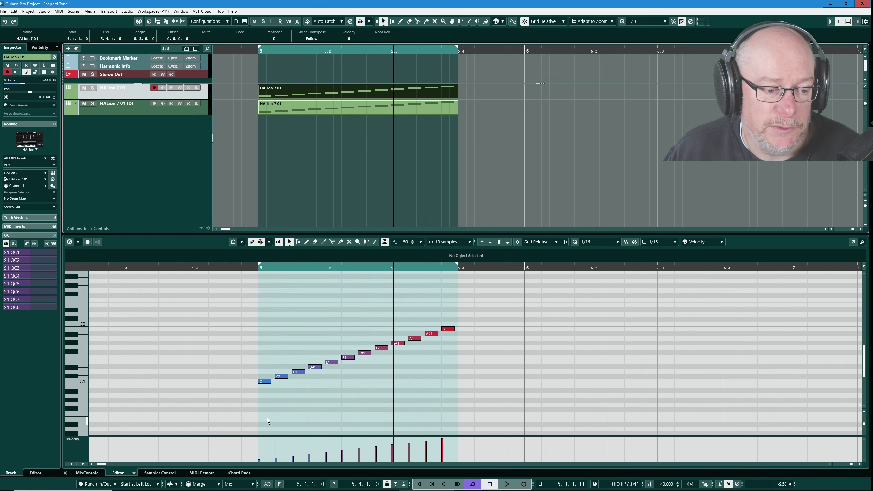
left_click(381, 110)
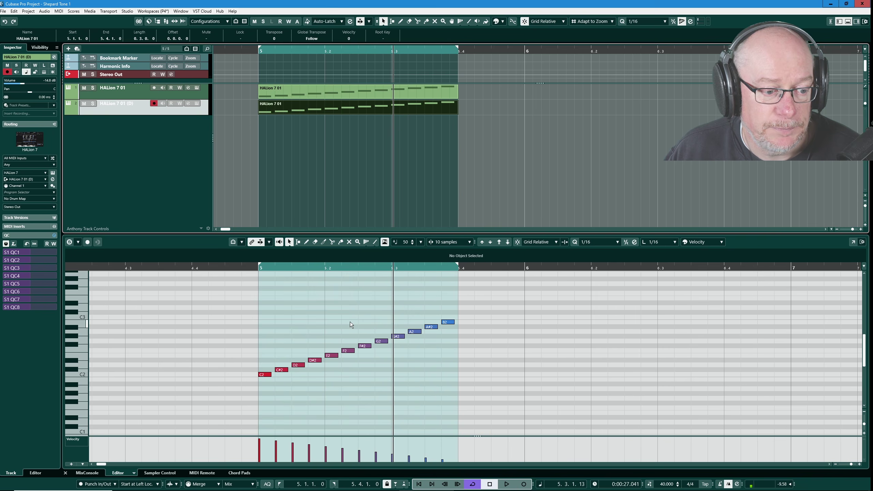
left_click(320, 96)
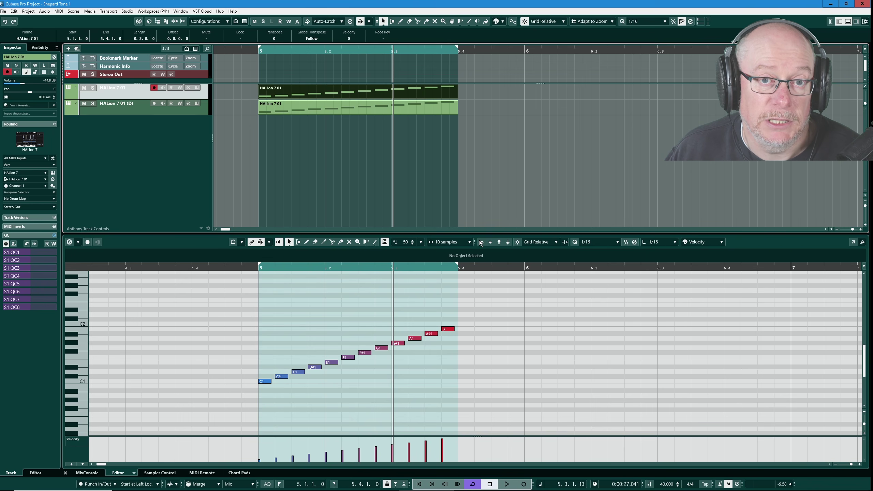
left_click(364, 110)
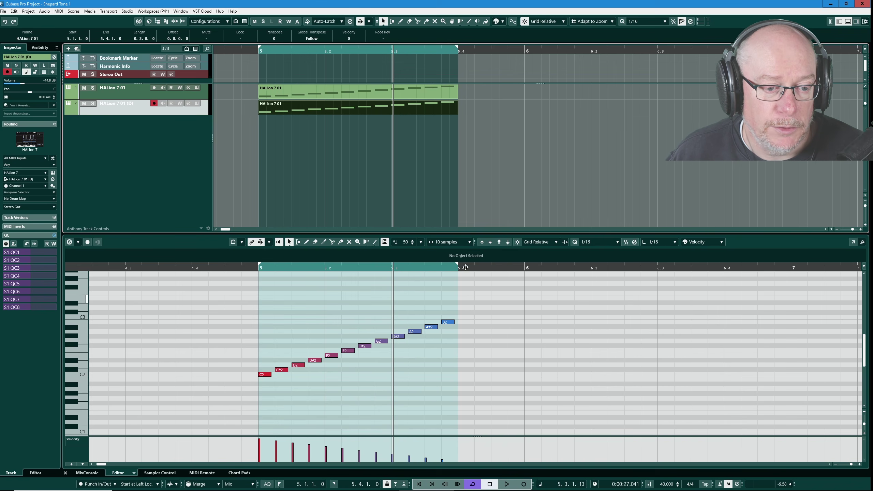
left_click(436, 89)
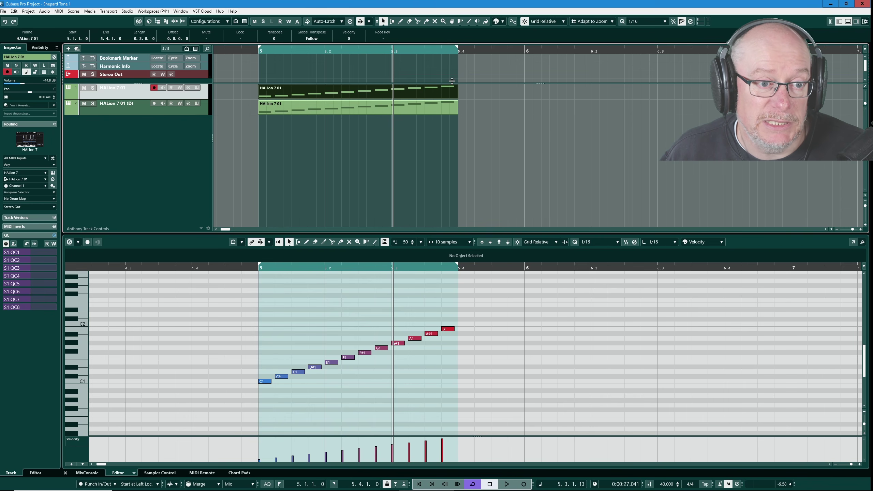
left_click(374, 110)
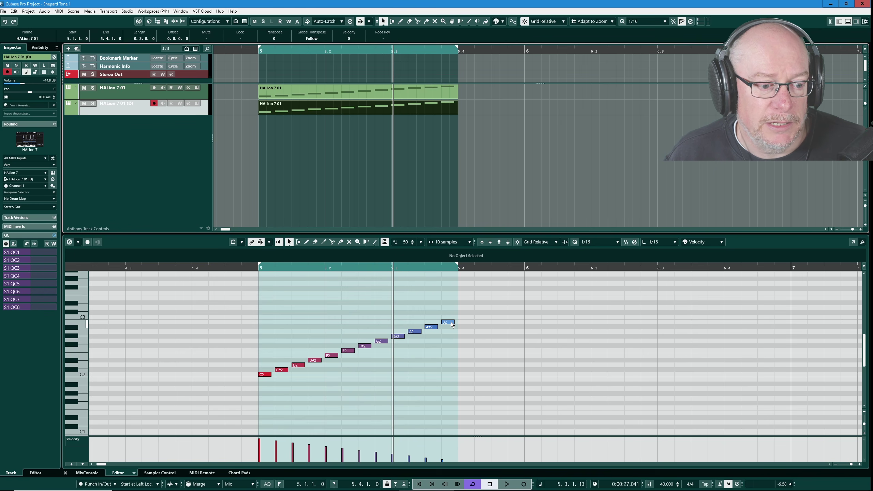
left_click(364, 94)
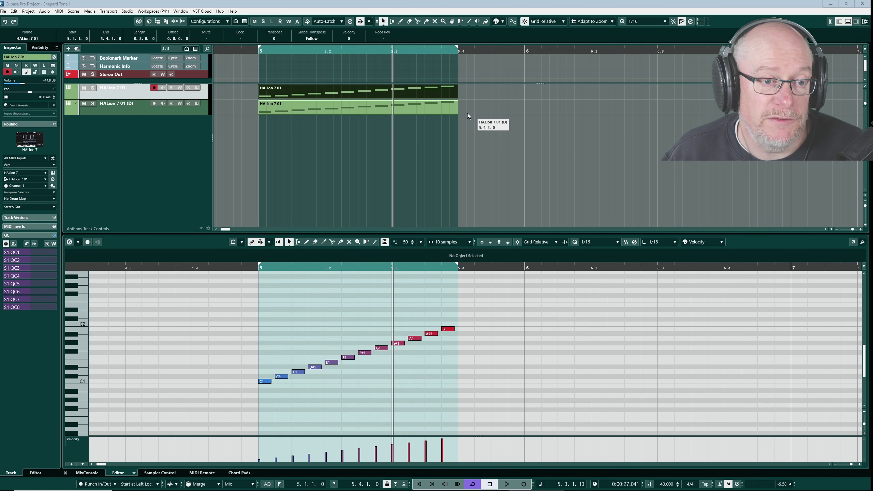
left_click(427, 113)
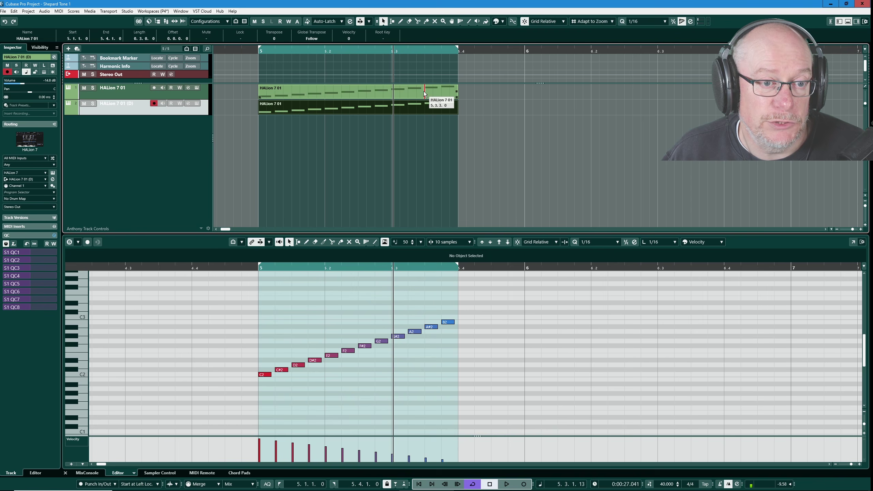
left_click(424, 88)
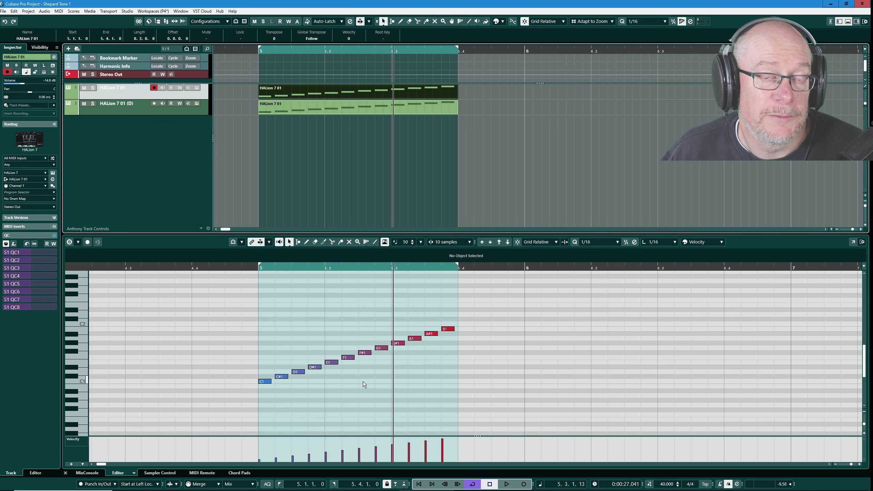
left_click(424, 109)
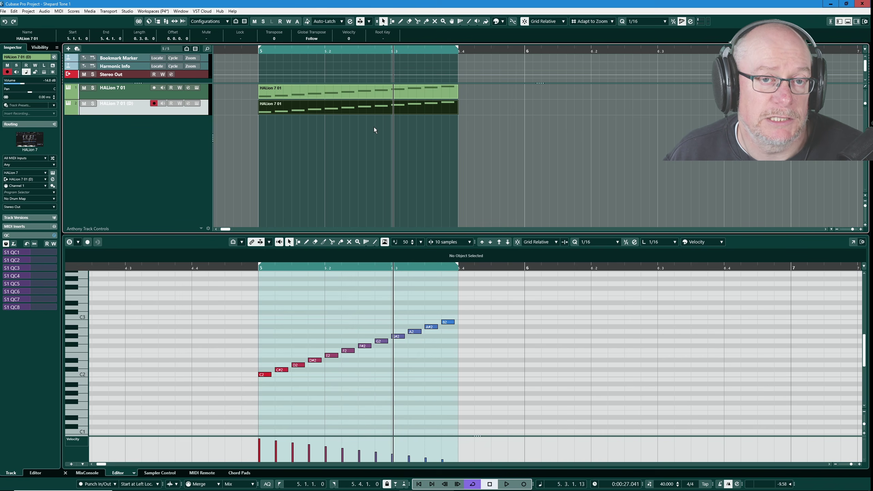
Step: Open the Shepard Tone 2 project and examine the notes and velocities in each of its six HALion 7 parts
left_click(3, 11)
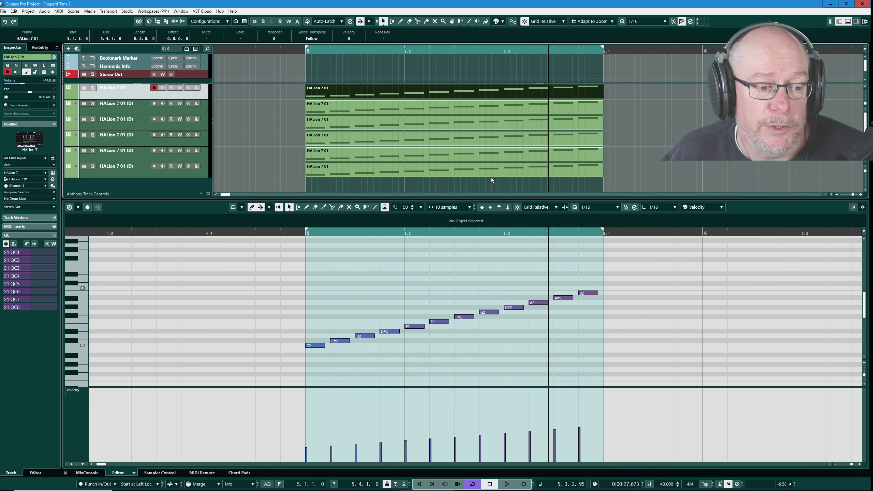
left_click(362, 104)
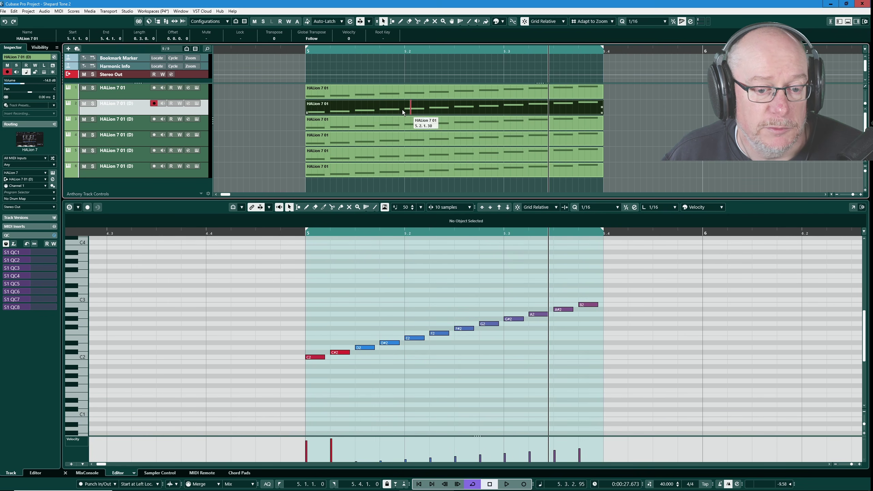
left_click(340, 128)
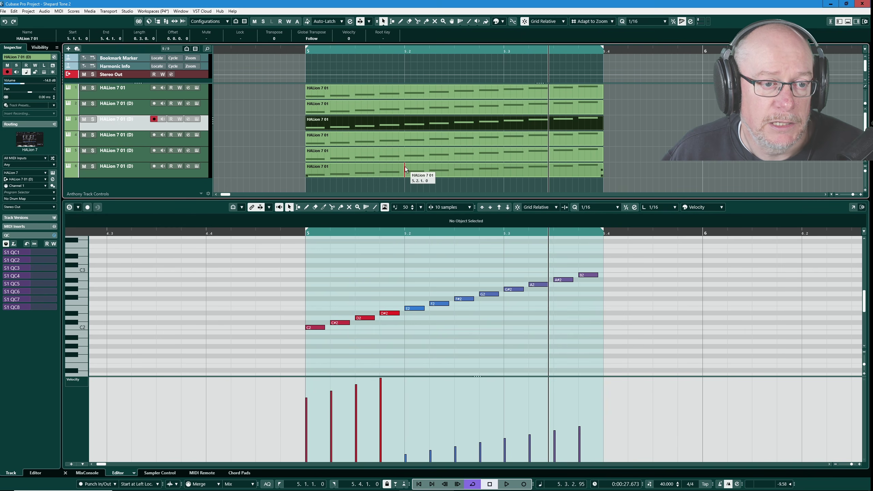
left_click(404, 93)
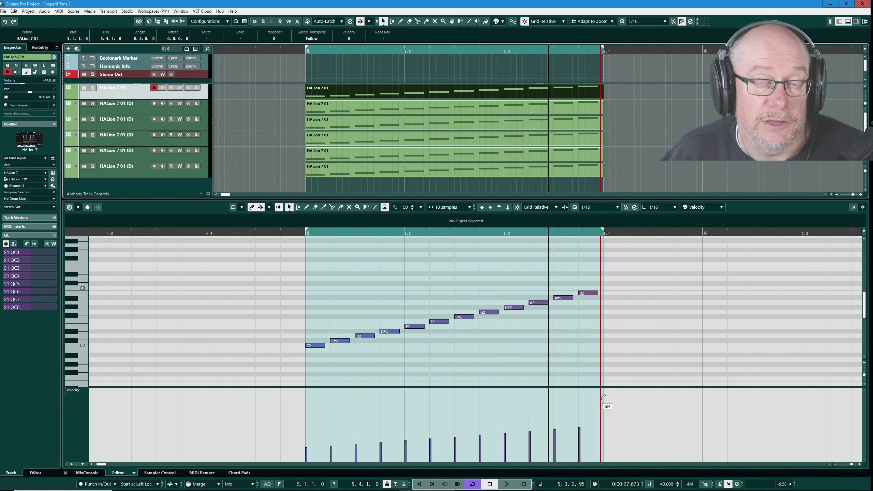
left_click(454, 108)
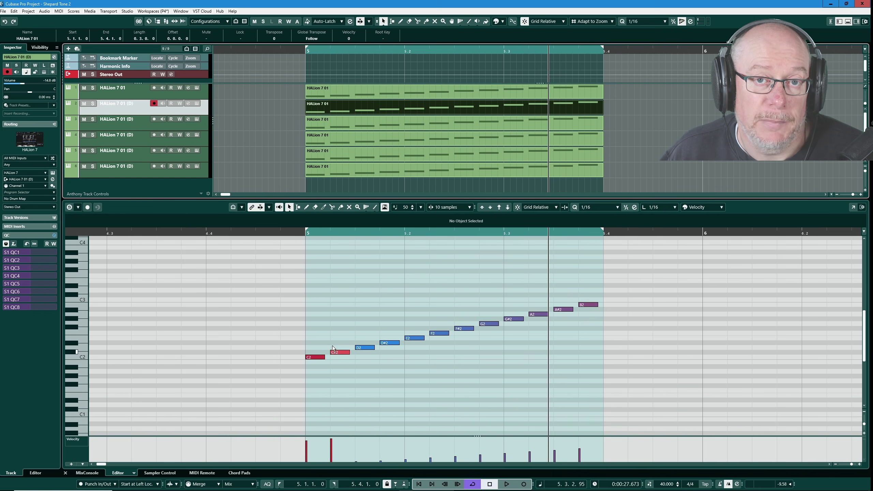
left_click(393, 123)
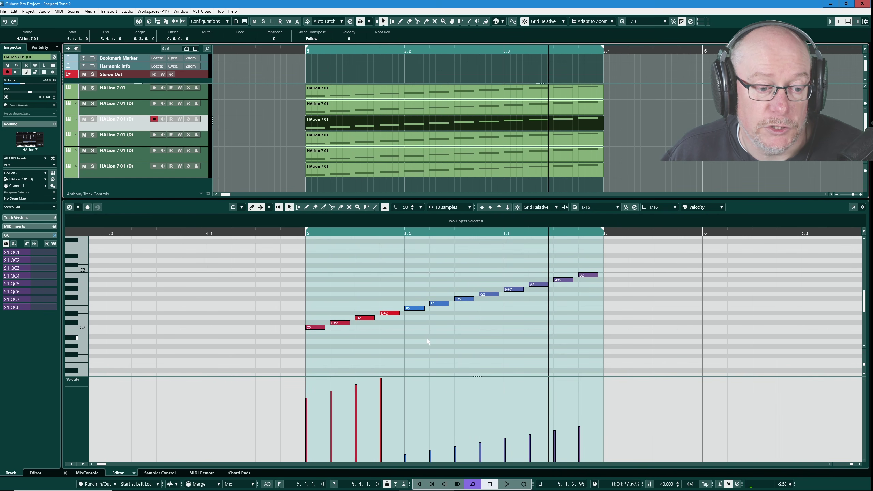
left_click(398, 139)
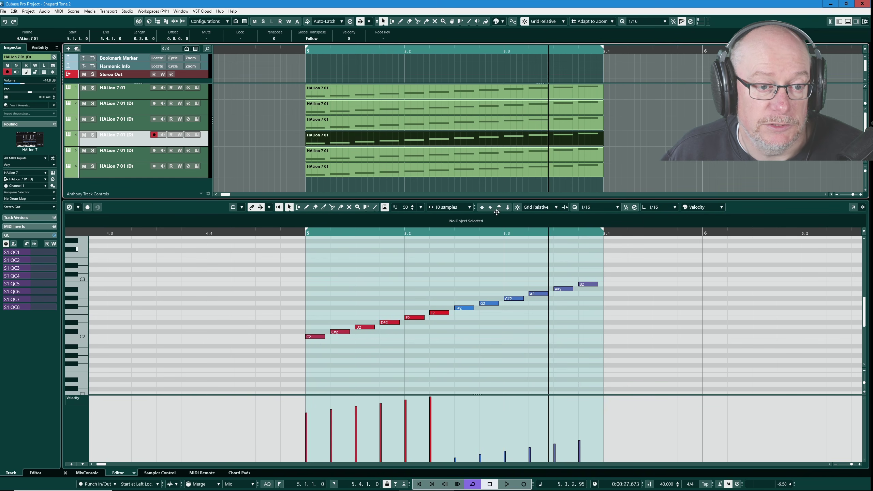
left_click(473, 153)
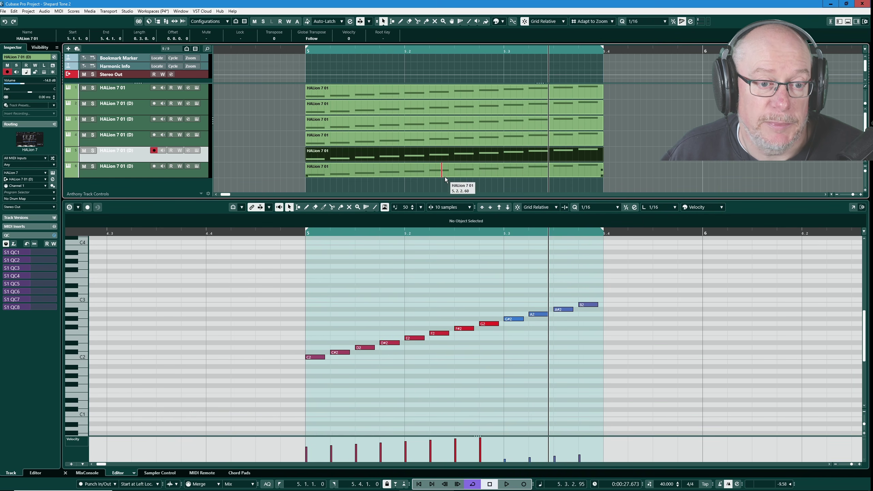
left_click(444, 174)
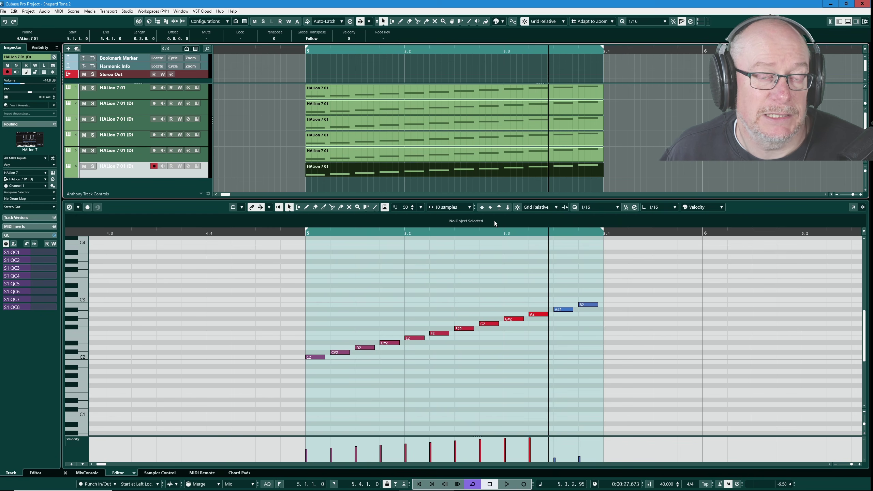
Step: Play the six-track loop of Shepard Tone 2 and stop the playback
key("space")
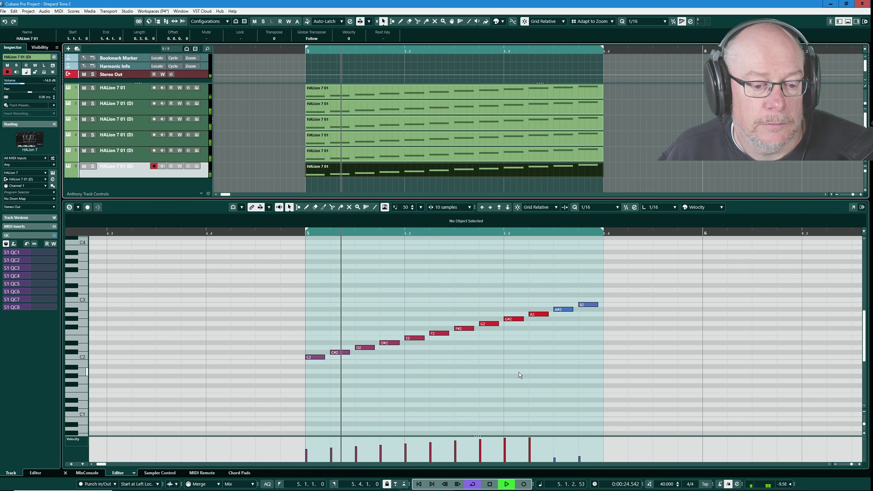
left_click(490, 484)
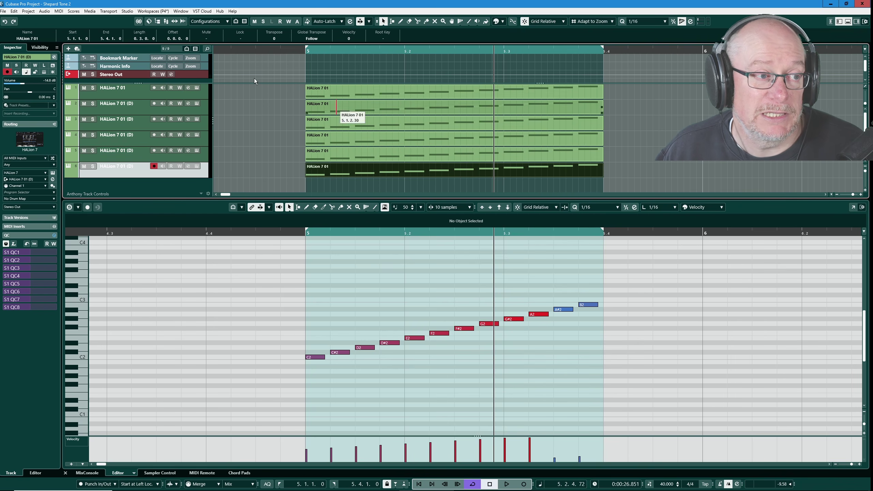
Step: Open the Shepard Tone 3 project, play its six-track loop and stop the playback
left_click(5, 11)
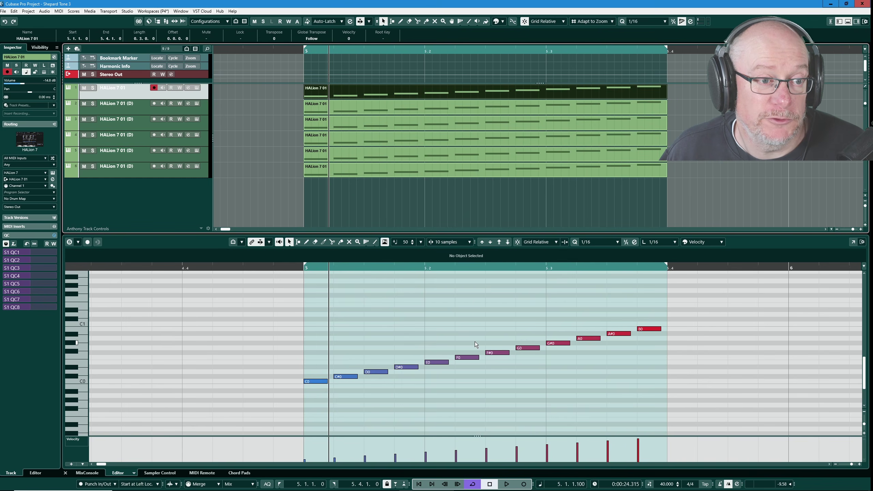
key("space")
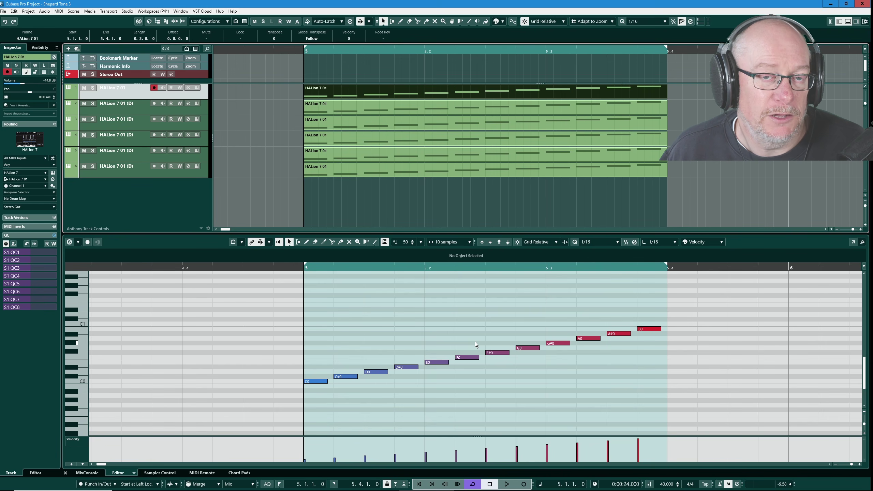
left_click(354, 123)
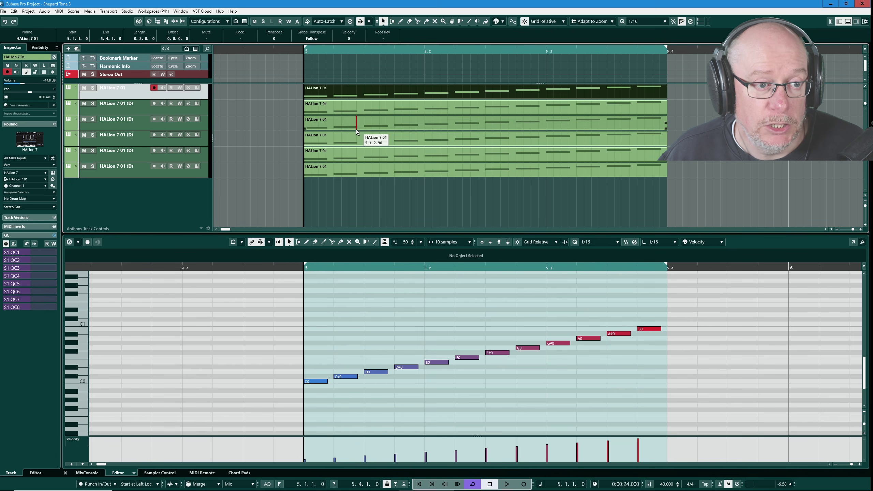
left_click(365, 107)
left_click(362, 124)
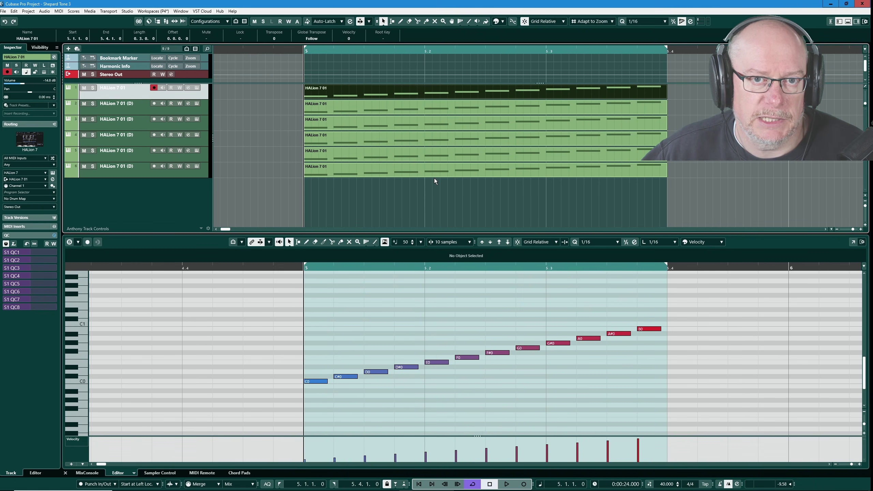
key("space")
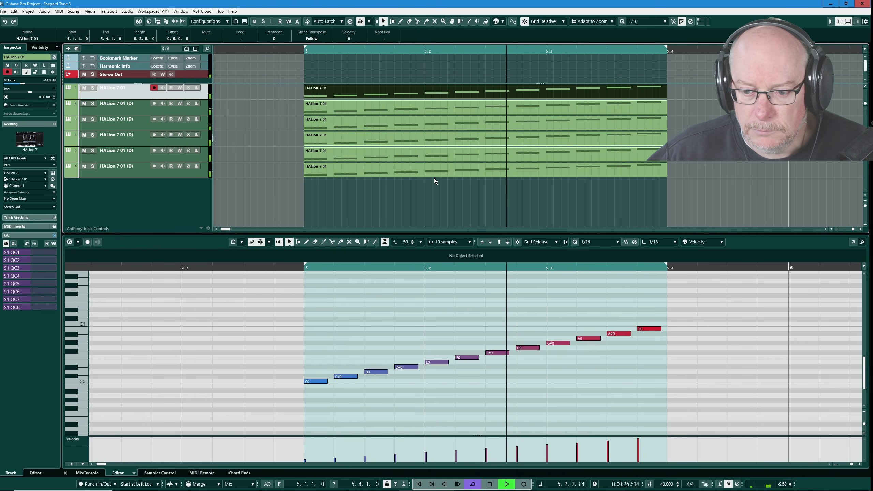
key("space")
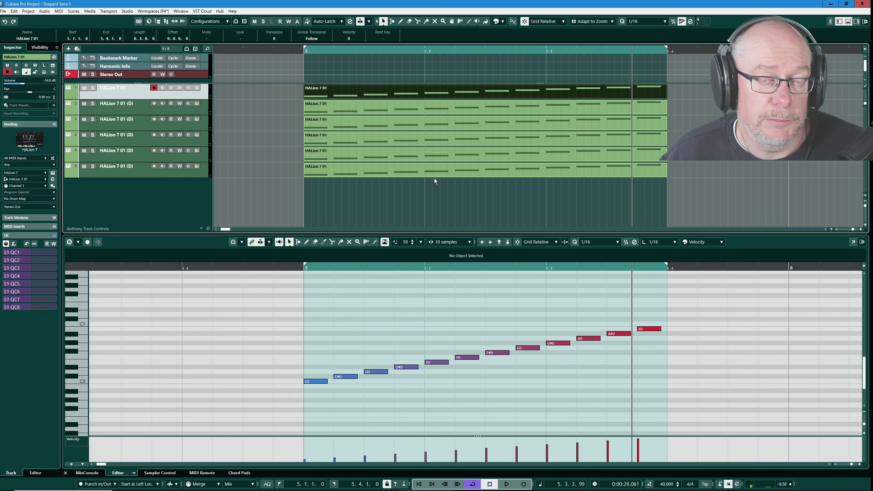
Step: Examine the notes and velocities in the parts on the second, third and fourth HALion 7 tracks
left_click(360, 110)
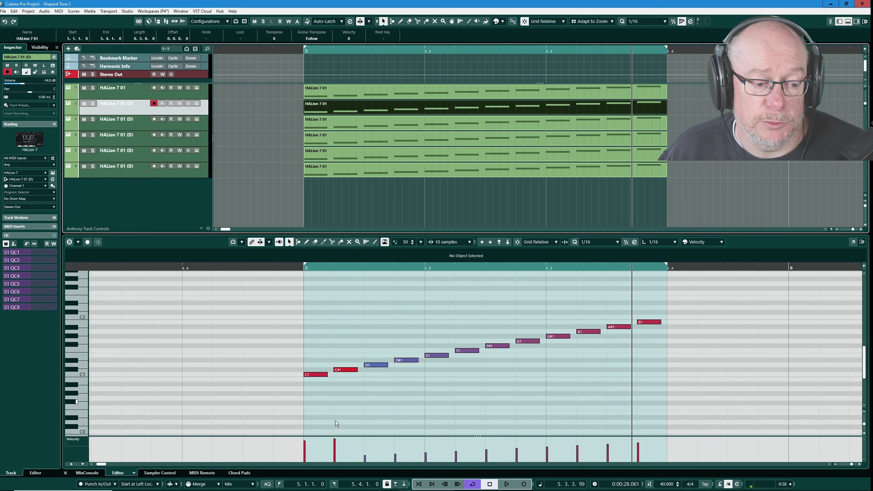
left_click(417, 124)
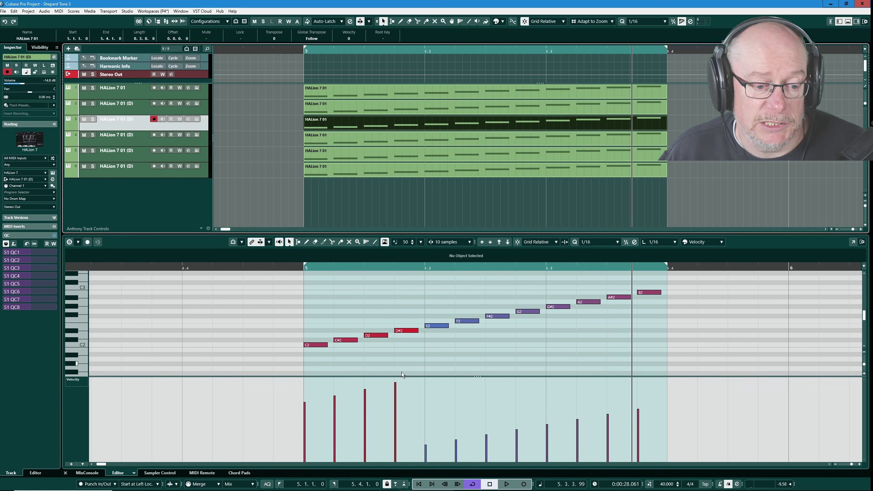
left_click(441, 140)
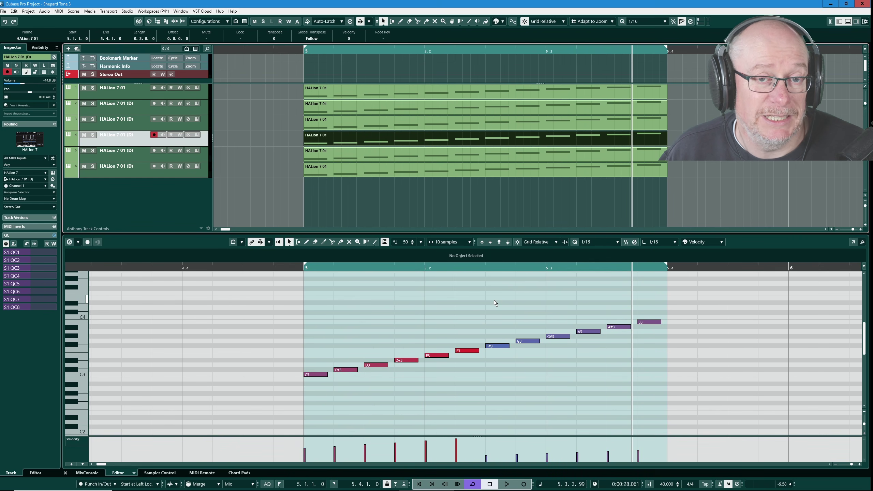
Step: Close the Shepard Tone 3 project, switch to the Descent project and solo only its Distorted Intro track
left_click(3, 11)
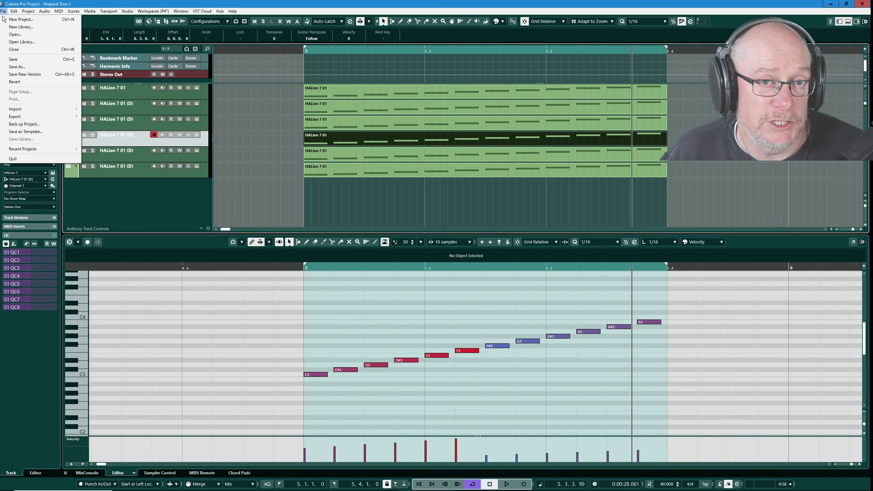
left_click(22, 51)
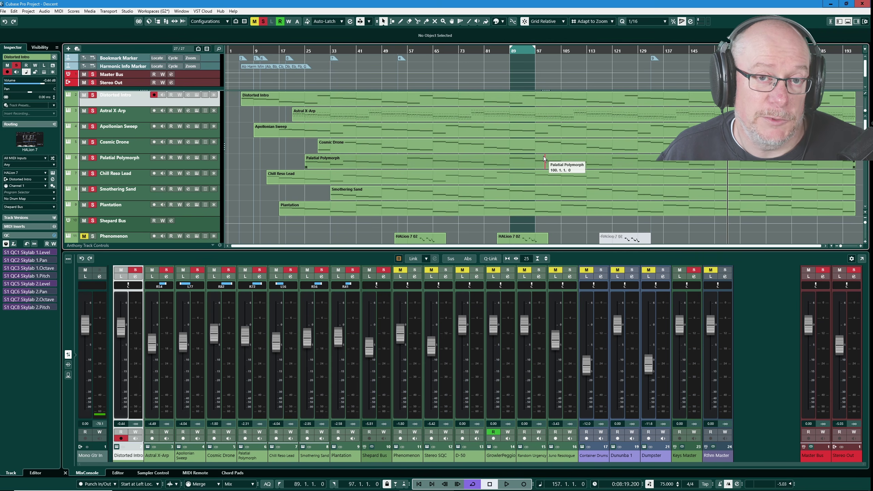
scroll(543, 155, "up", 5)
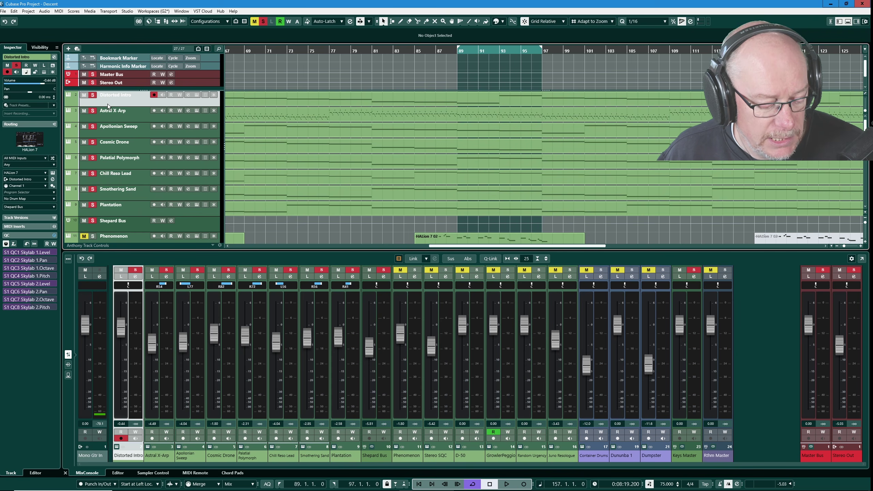
left_click(93, 95)
left_click(92, 96)
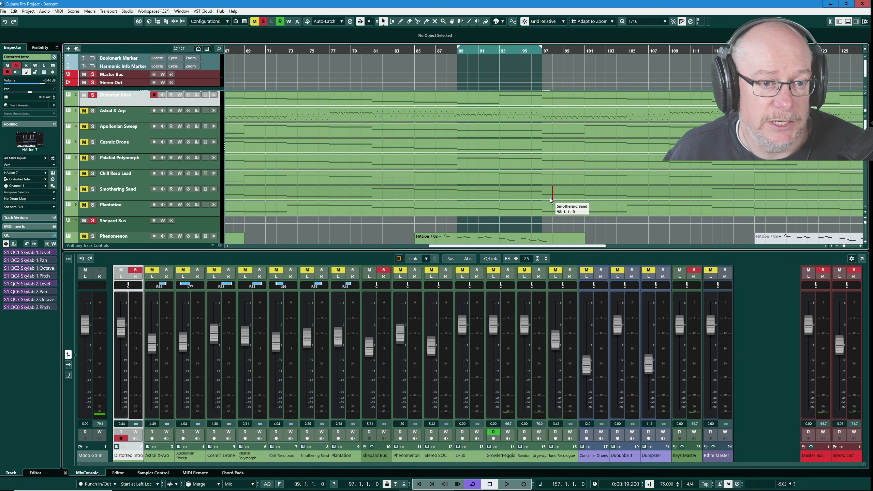
Step: Loop bars 85 to 93, play the soloed Distorted Intro track with its notes shown in the editor, and stop
left_click_drag(502, 48, 460, 50)
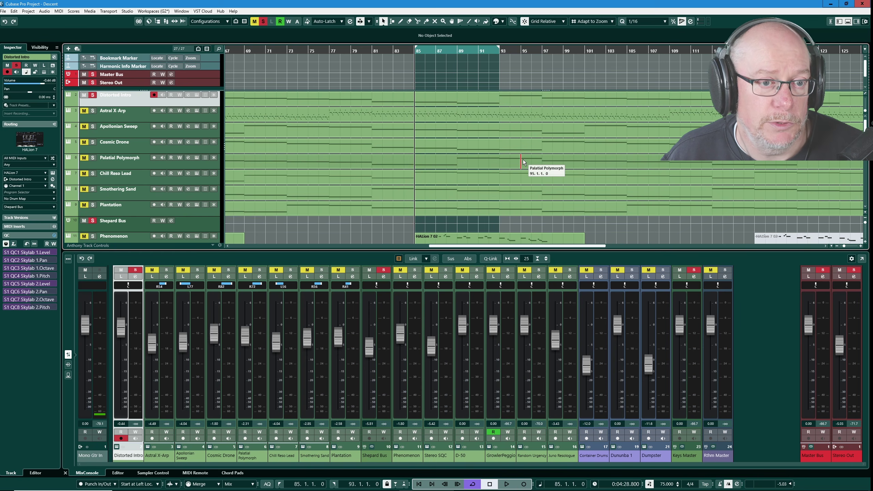
key("space")
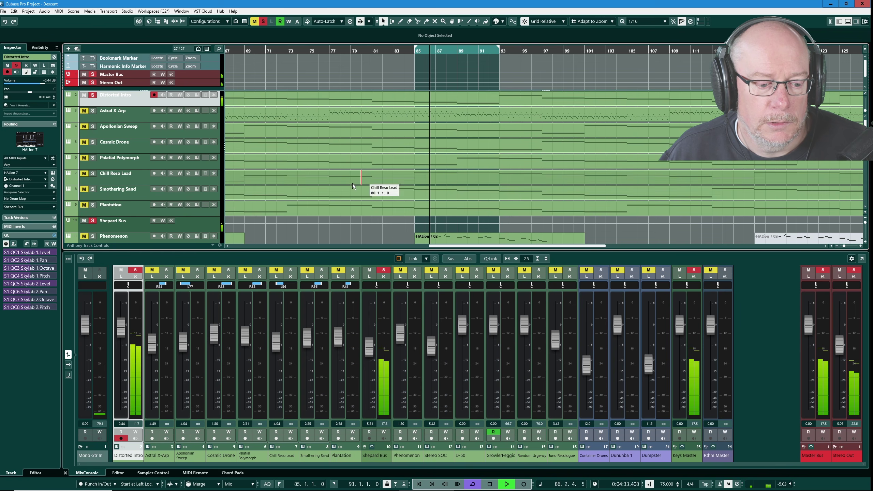
left_click(120, 473)
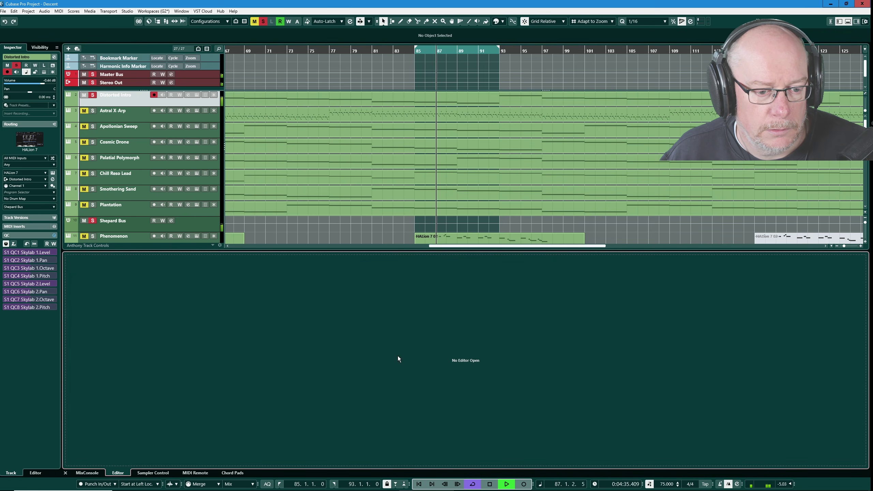
left_click(453, 95)
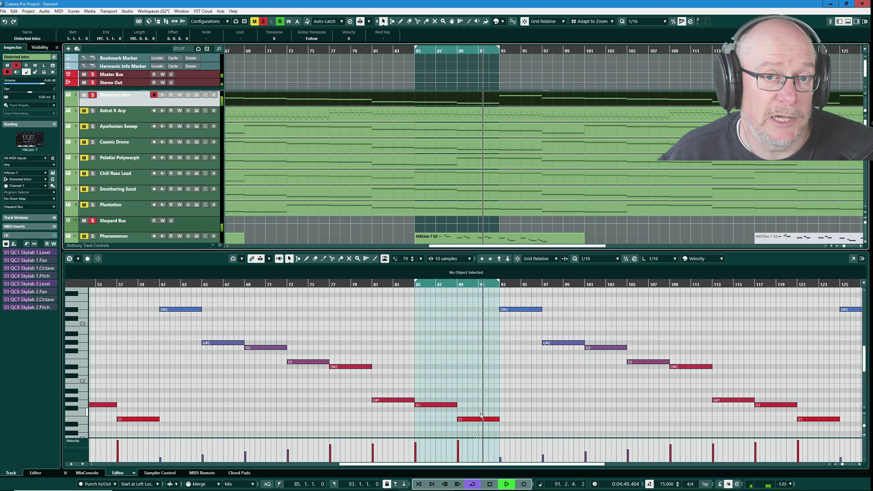
key("space")
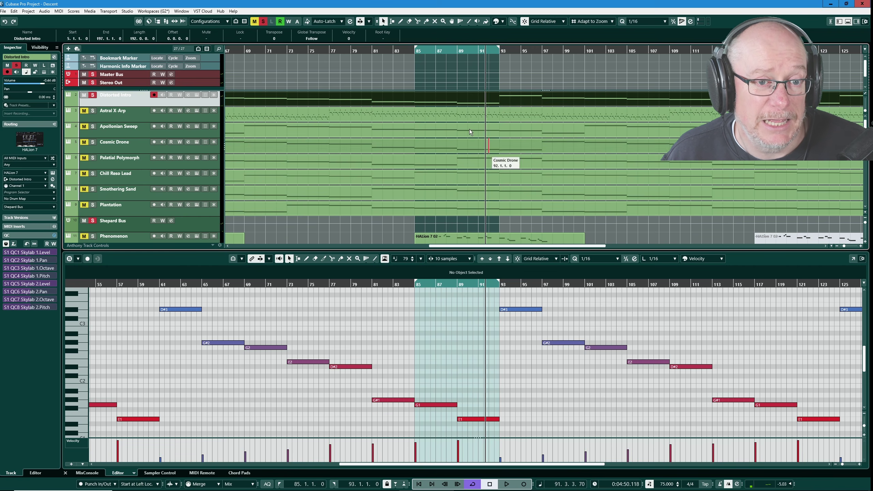
Step: Move the loop to bars 89 to 97, play the Distorted Intro track's octave jump and stop the playback
left_click_drag(460, 48, 503, 49)
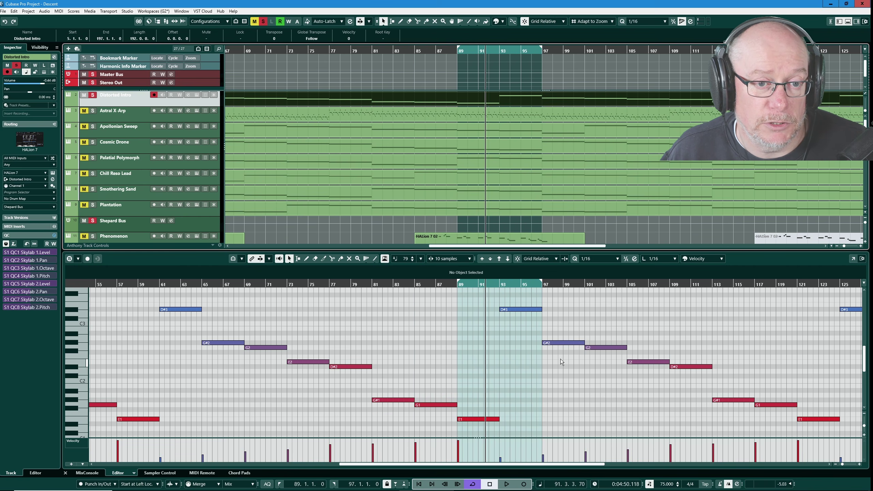
scroll(561, 359, "up", 2)
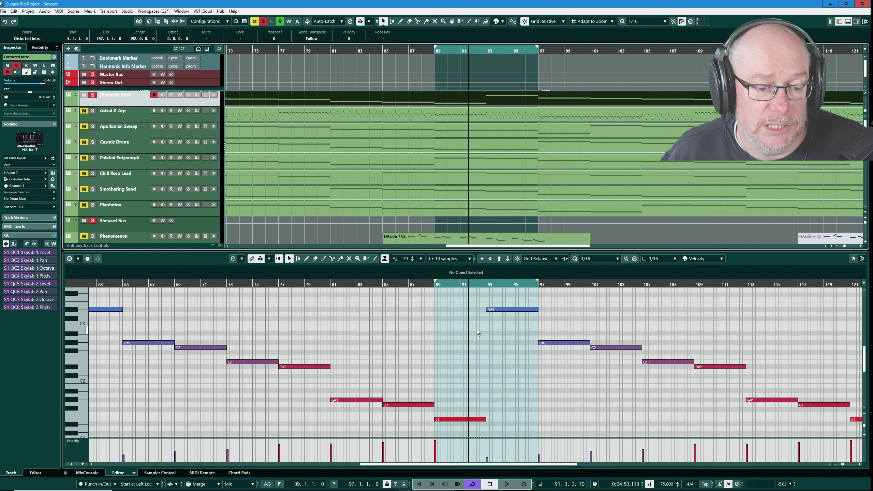
key("space")
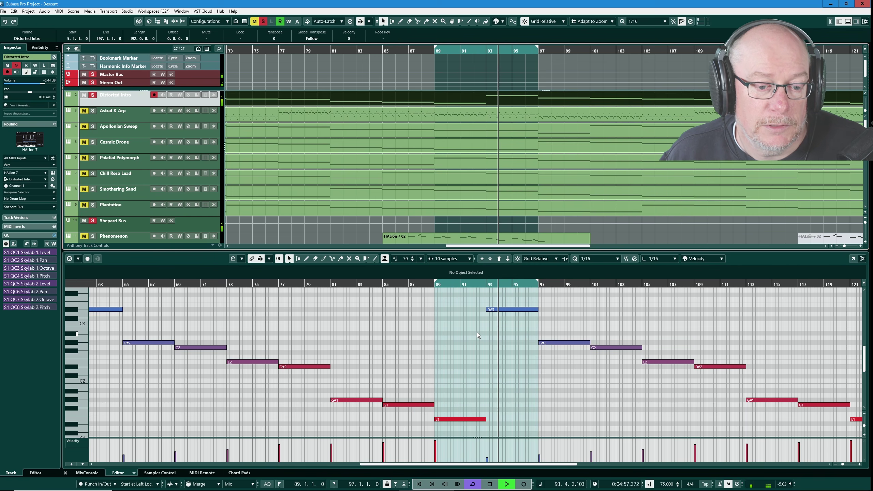
key("space")
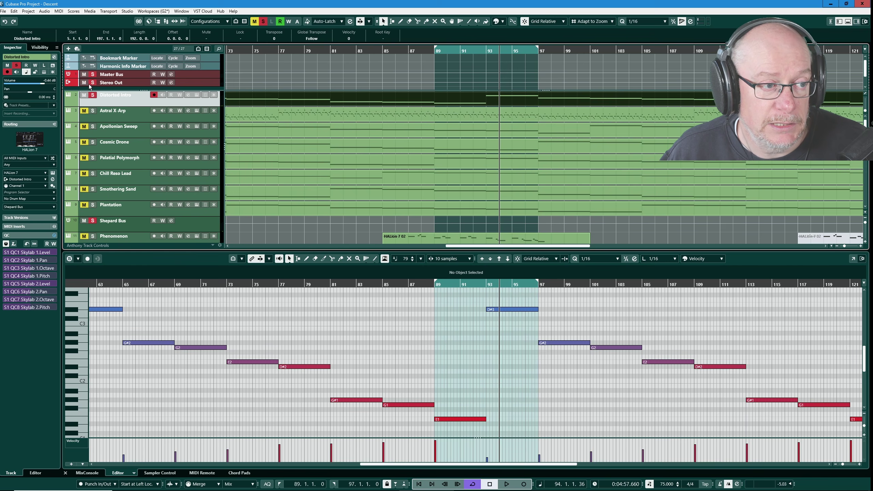
Step: Solo the Shepard Bus with all its layered tracks, play the loop from bar 89 and stop the playback
left_click(92, 96)
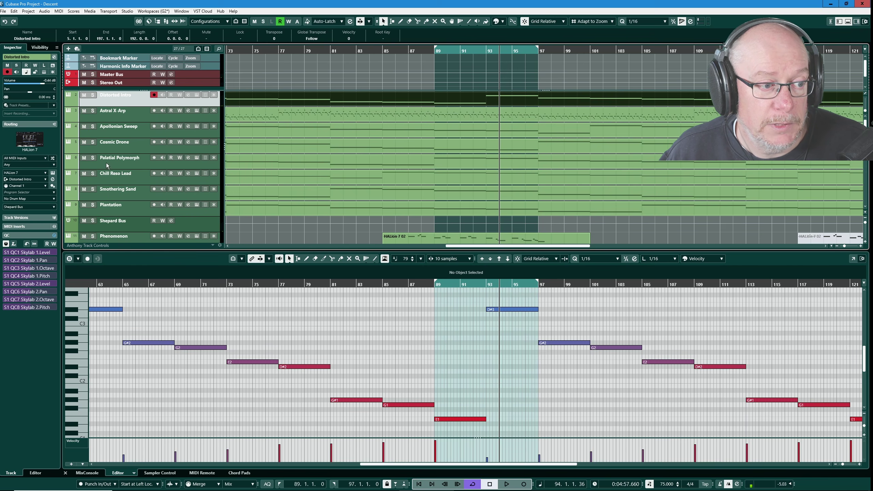
left_click(93, 221)
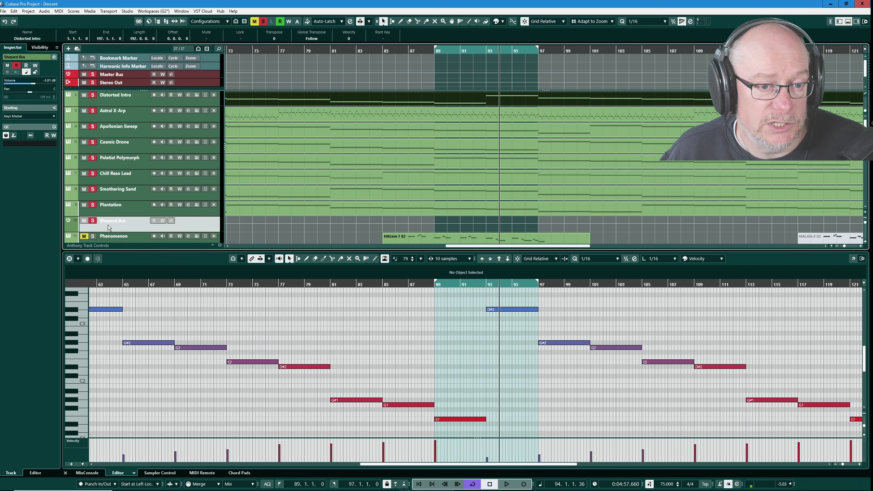
key("space")
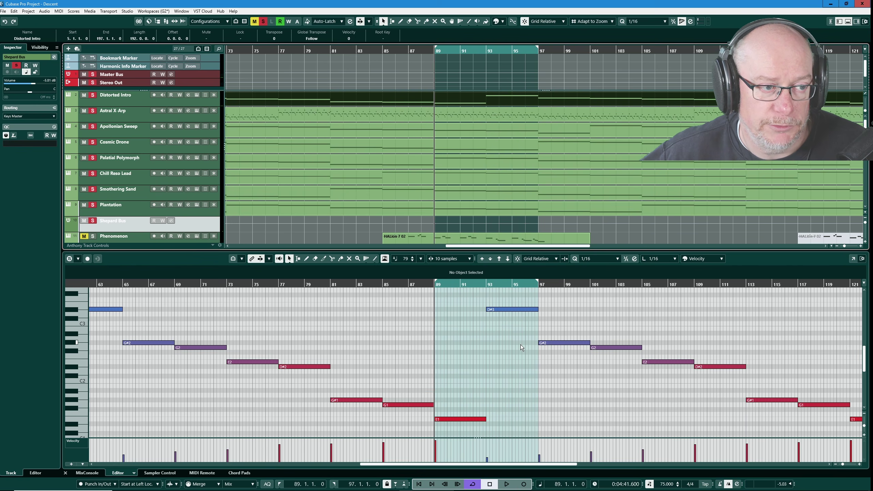
key("space")
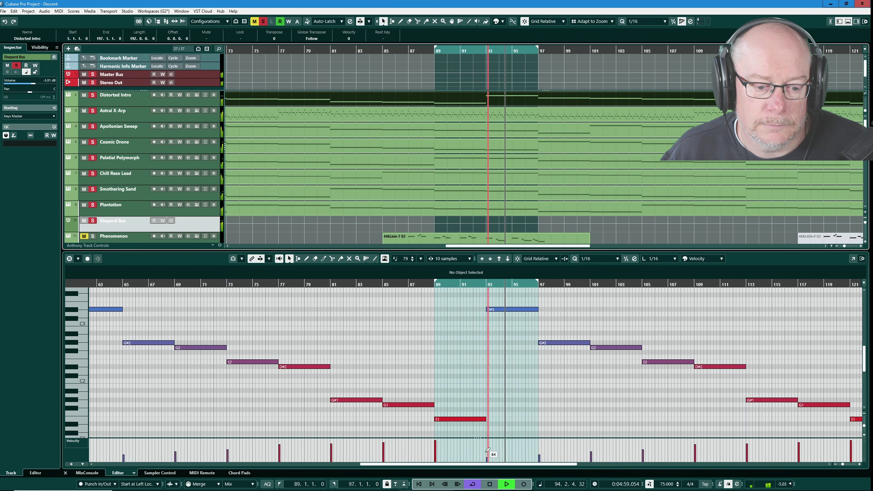
left_click(489, 484)
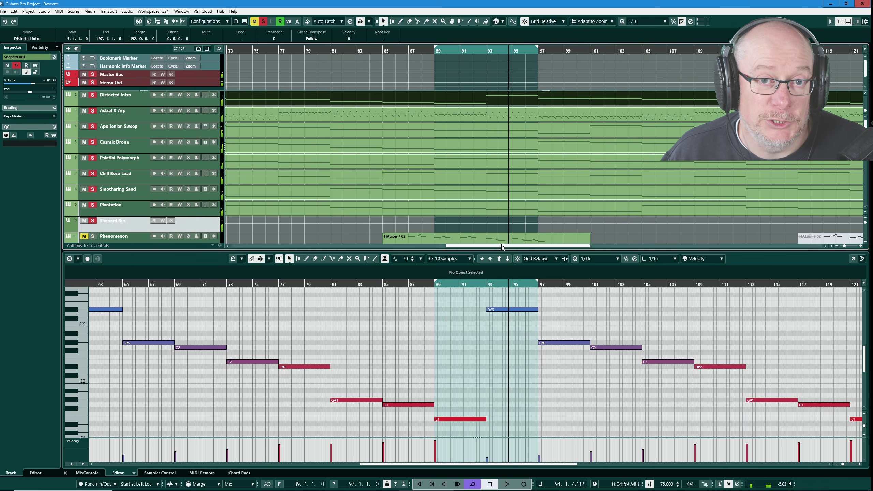
Step: Move the loop to bars 105 to 113, play all the Shepard Bus tracks from bar 105 and stop
left_click_drag(491, 247, 536, 238)
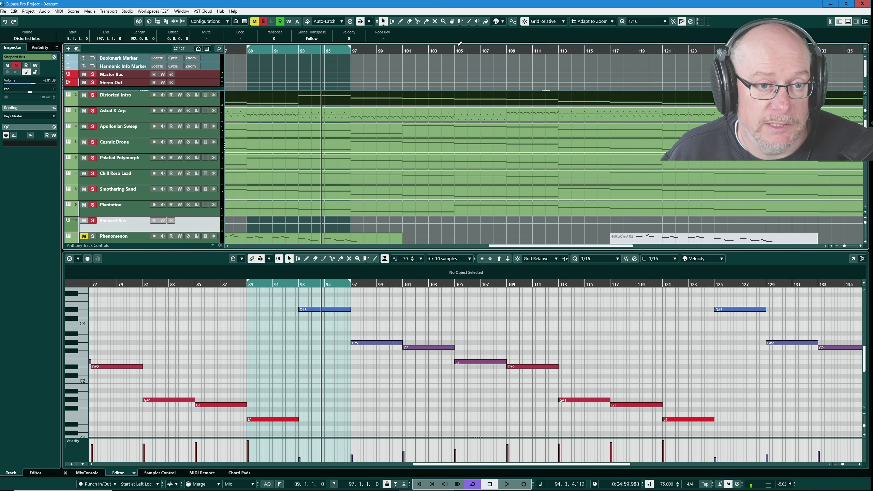
left_click_drag(454, 48, 563, 41)
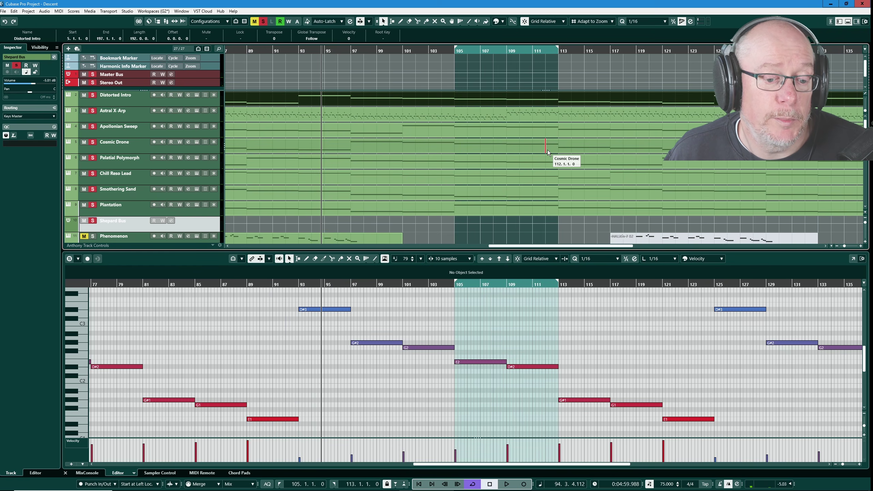
key("KP_1")
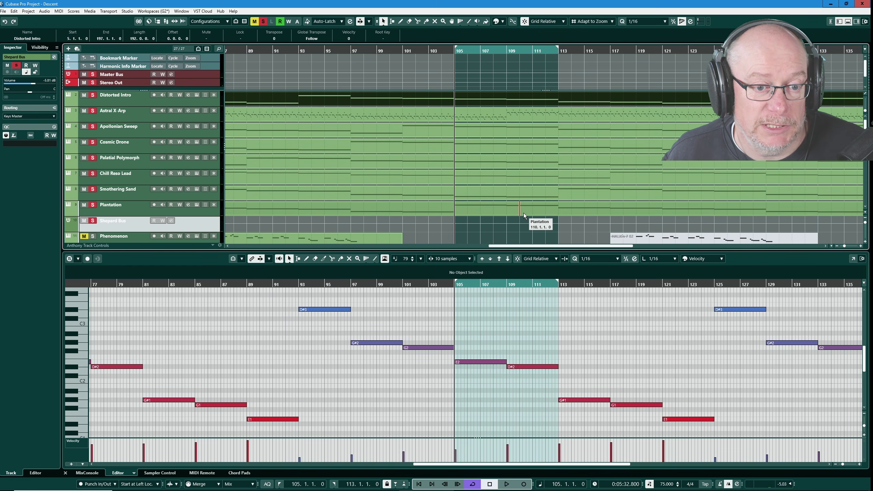
key("space")
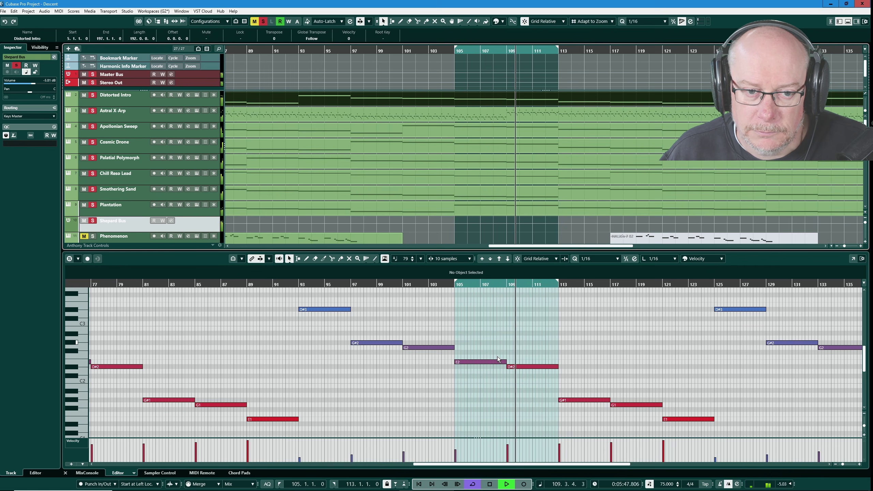
key("space")
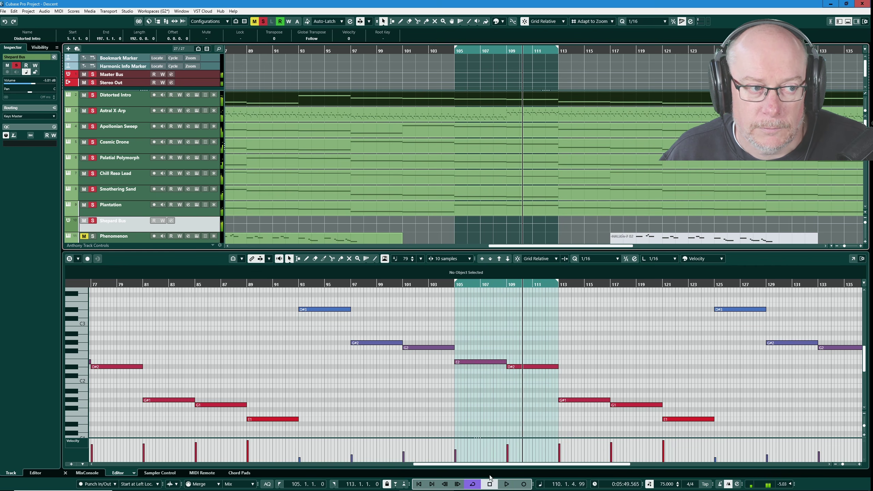
Step: Solo only the Astral X-Arp track within the Shepard Bus
left_click(92, 114)
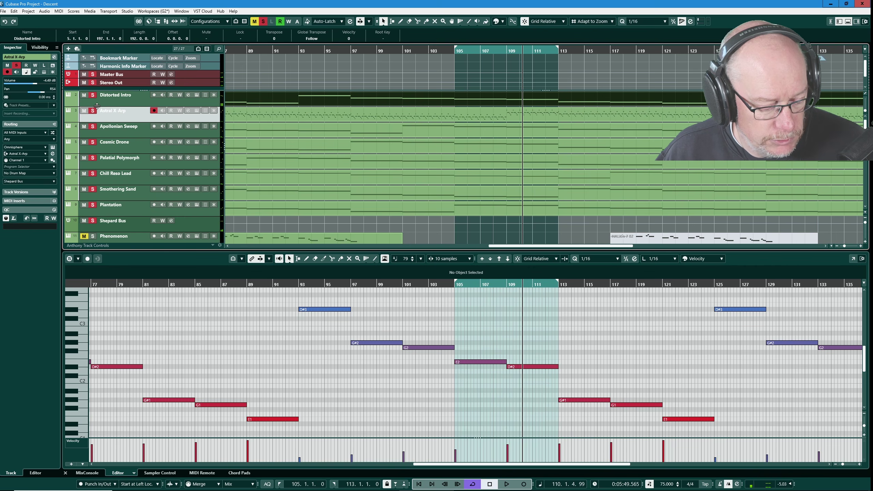
key("s")
left_click(93, 111)
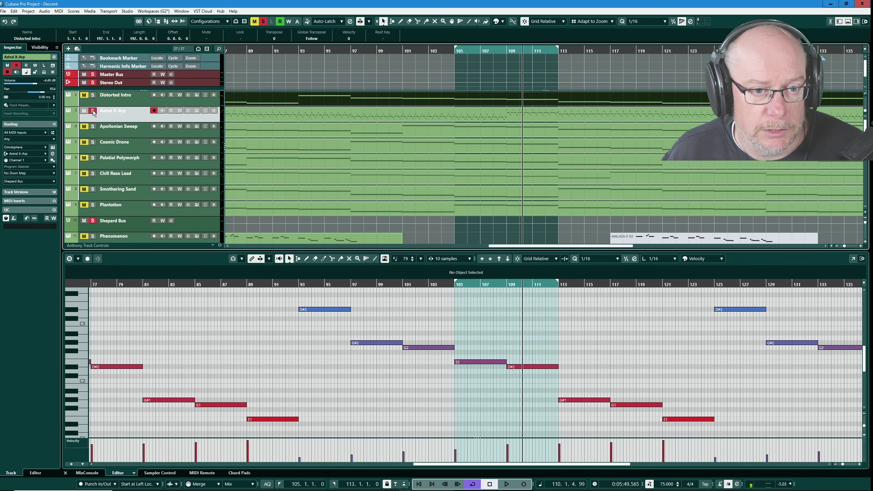
Step: Play the Astral X-Arp track in the bars 105 to 113 loop with its notes shown, and stop
double_click(492, 51)
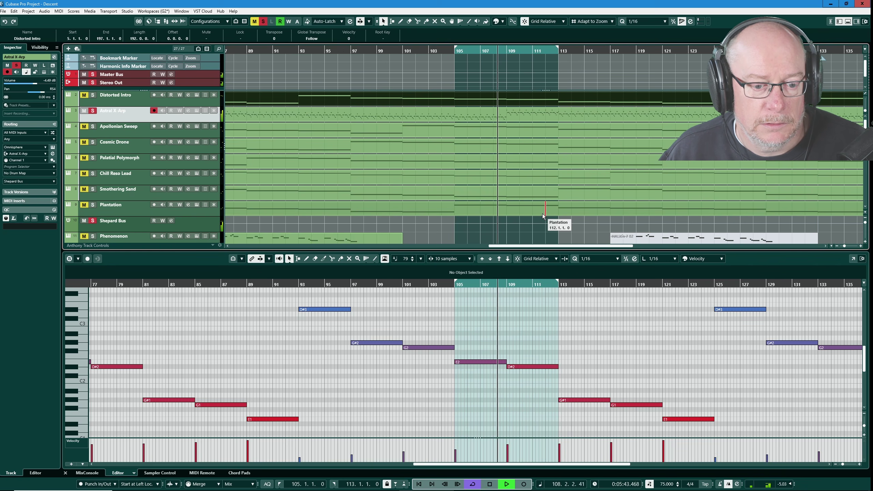
left_click(511, 116)
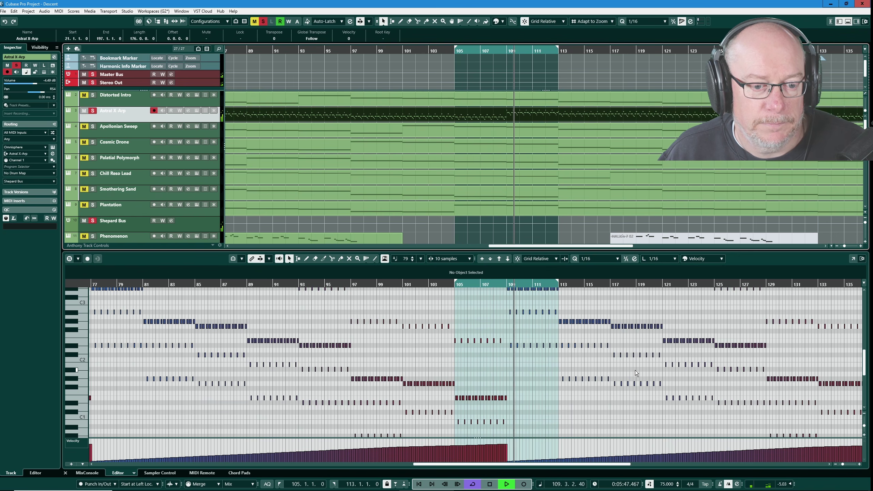
scroll(560, 364, "up", 2)
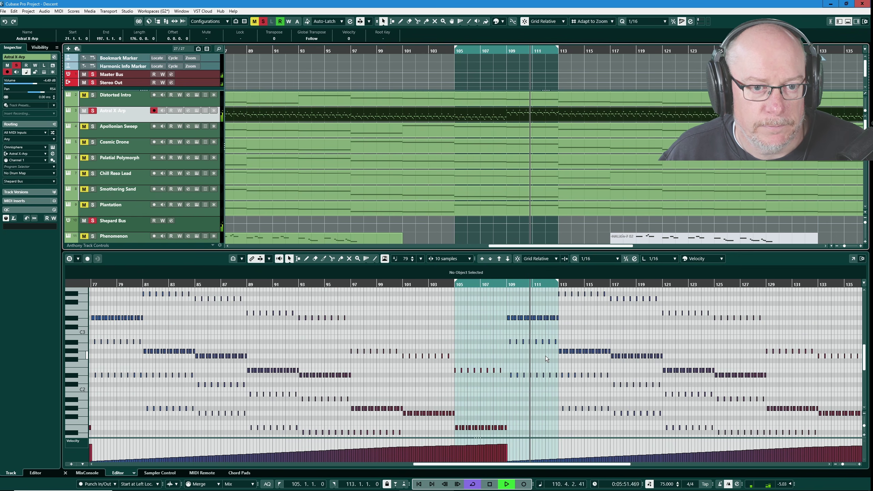
key("space")
Step: Examine the Astral X-Arp arpeggio notes and velocity ramps around bar 109 and across the whole part
scroll(519, 316, "up", 4)
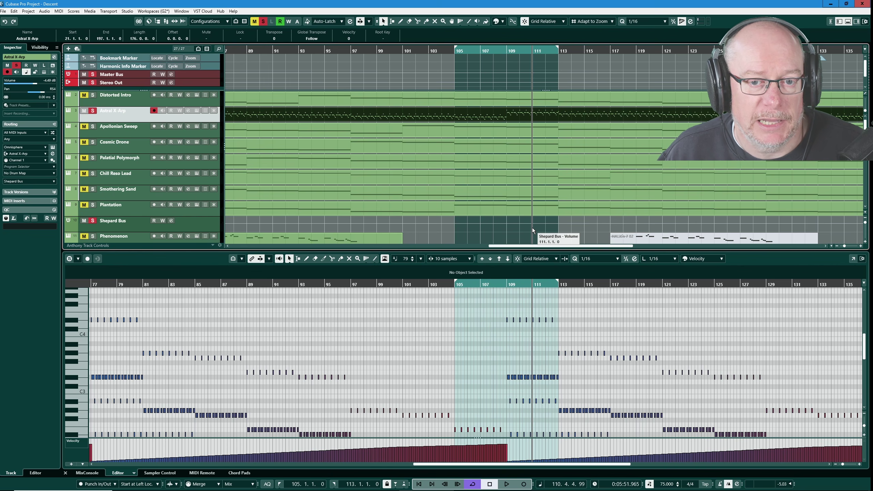
left_click_drag(507, 285, 307, 286)
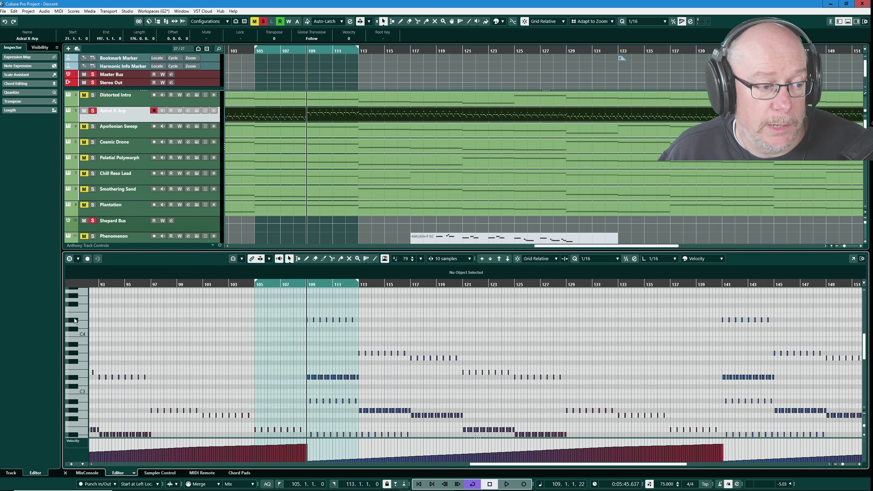
scroll(459, 345, "down", 2)
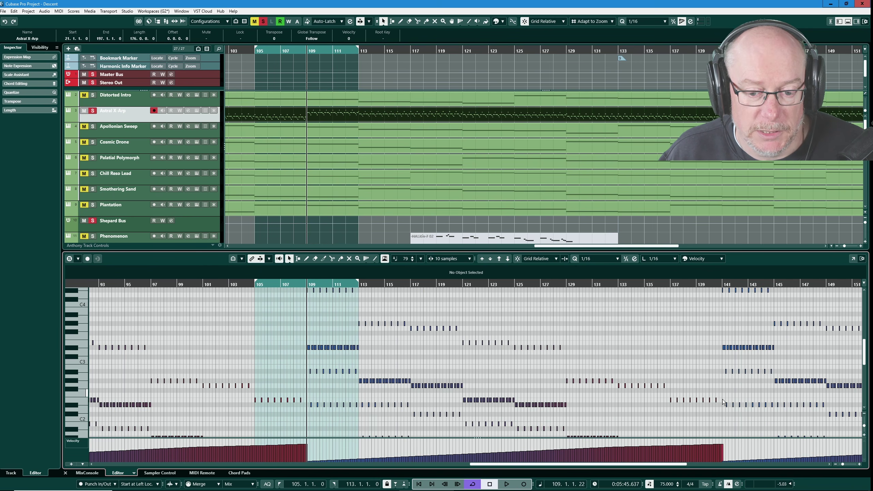
scroll(715, 390, "down", 4)
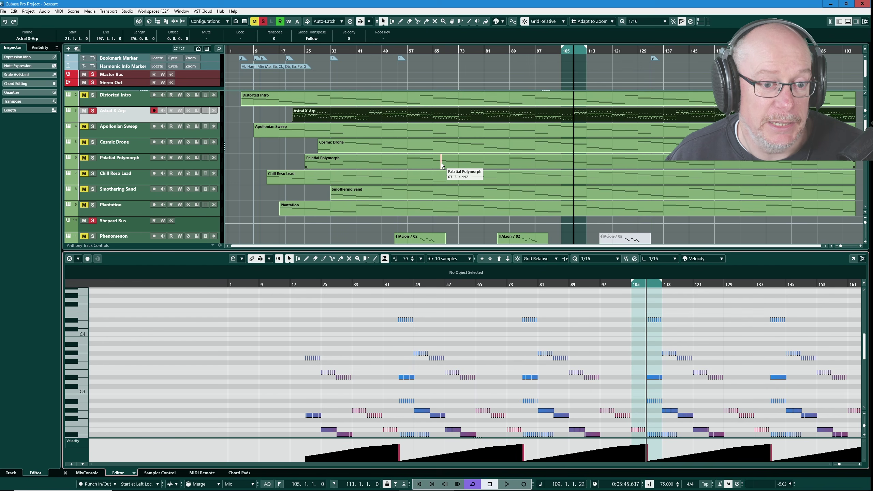
Step: Solo and loop the HALion 7 02 part at bars 85 to 101 and open its track's Mini V instrument
scroll(442, 165, "down", 6)
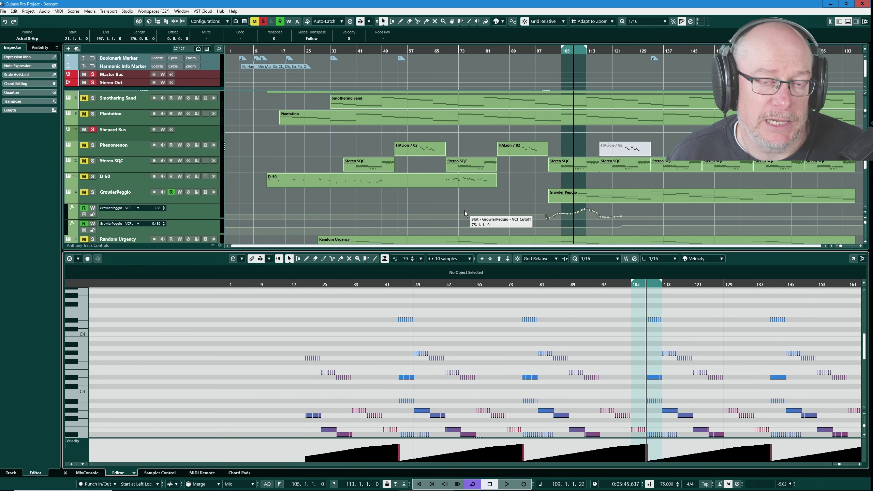
left_click(507, 151)
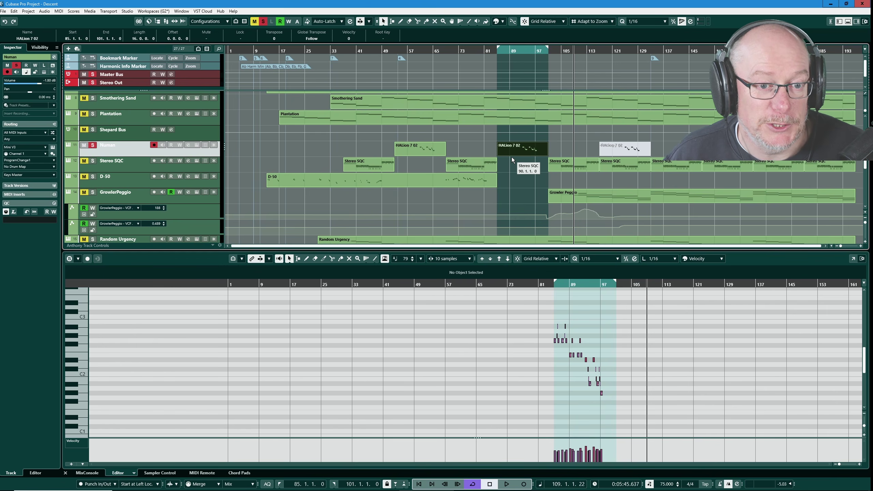
left_click(198, 146)
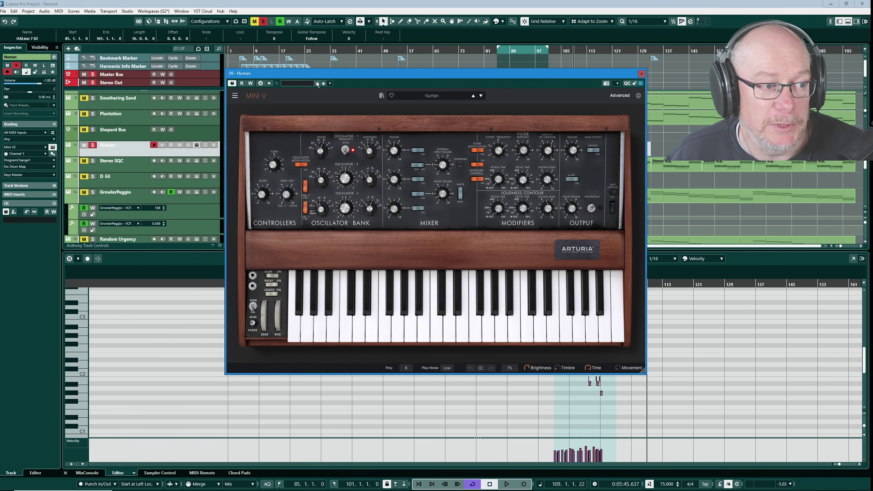
Step: Close the Mini V instrument window and deactivate solo on all tracks
left_click_drag(331, 73, 360, 151)
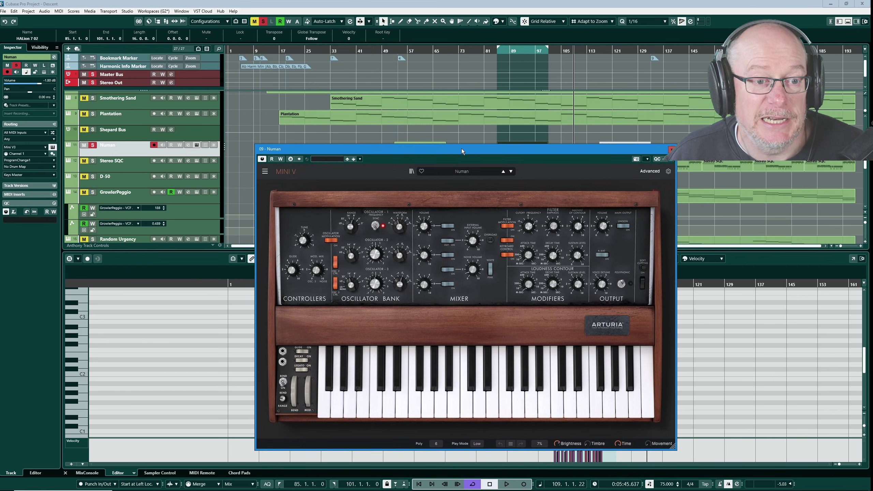
left_click_drag(461, 149, 459, 164)
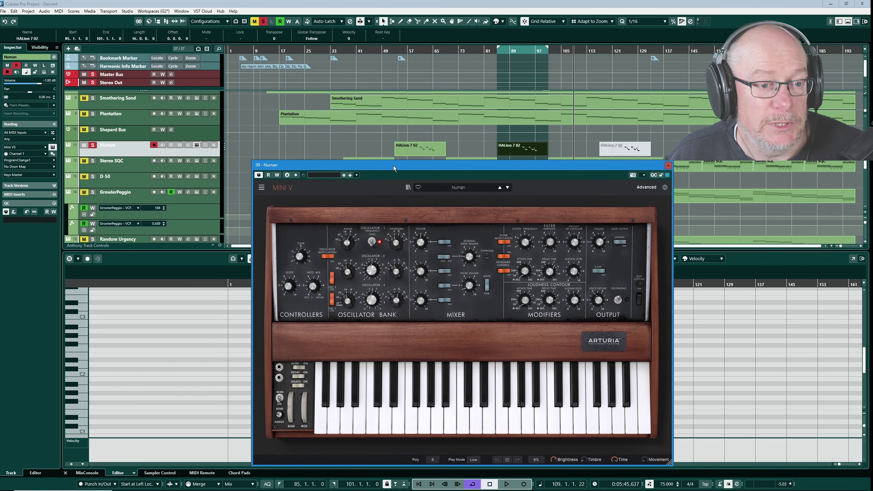
left_click_drag(393, 165, 230, 65)
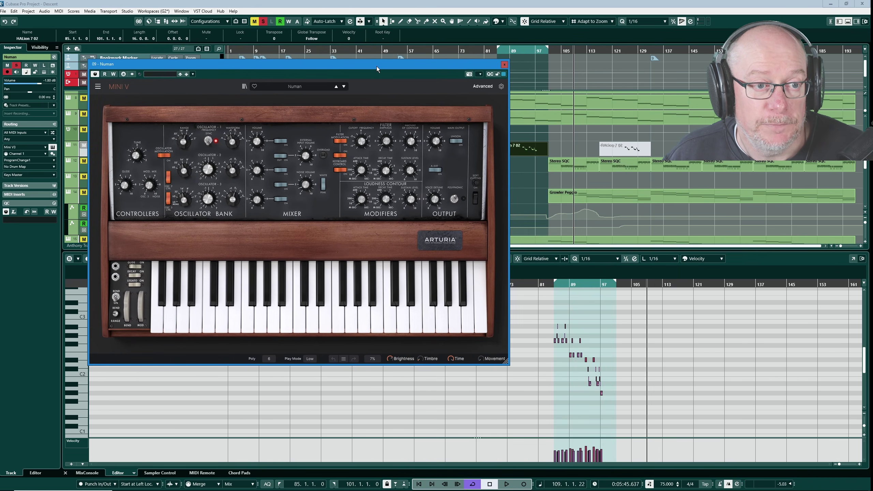
left_click_drag(376, 66, 435, 106)
left_click(563, 104)
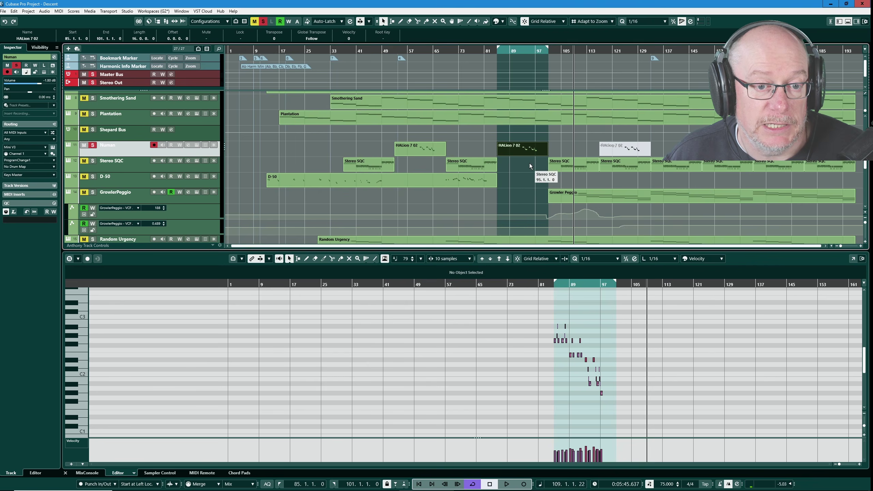
key("alt+s")
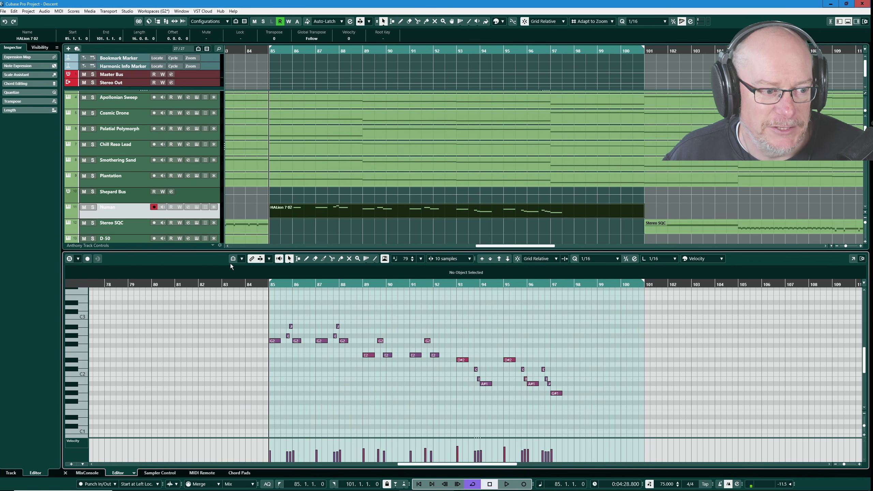
Step: Play the full mix from bar 85, lower the Stereo Out level to -17.1 dB during playback, and stop
key("space")
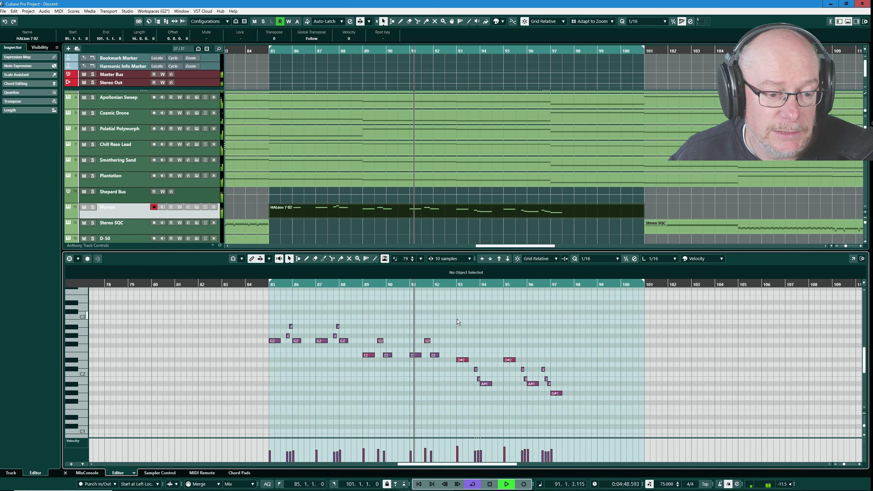
left_click(88, 473)
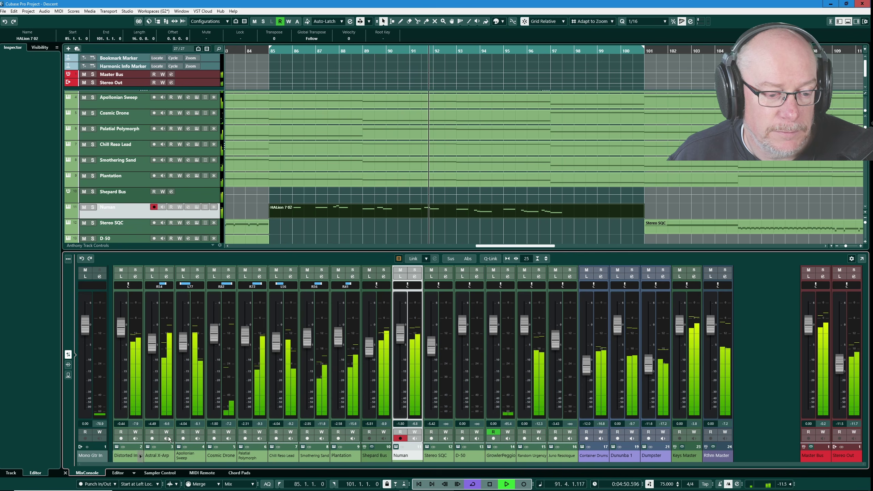
left_click_drag(837, 372, 835, 382)
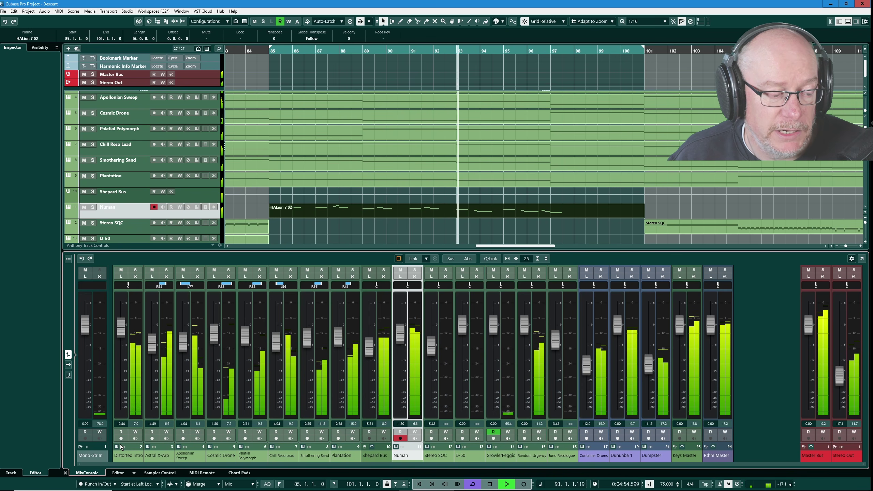
left_click(118, 473)
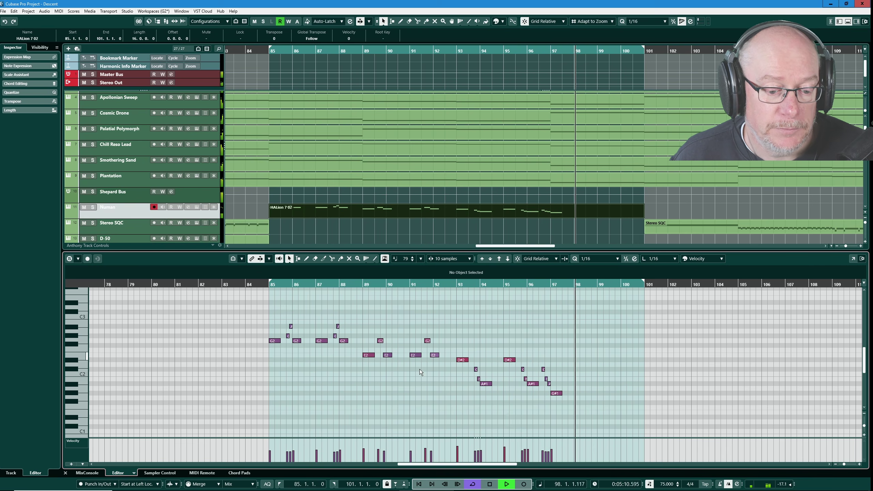
key("space")
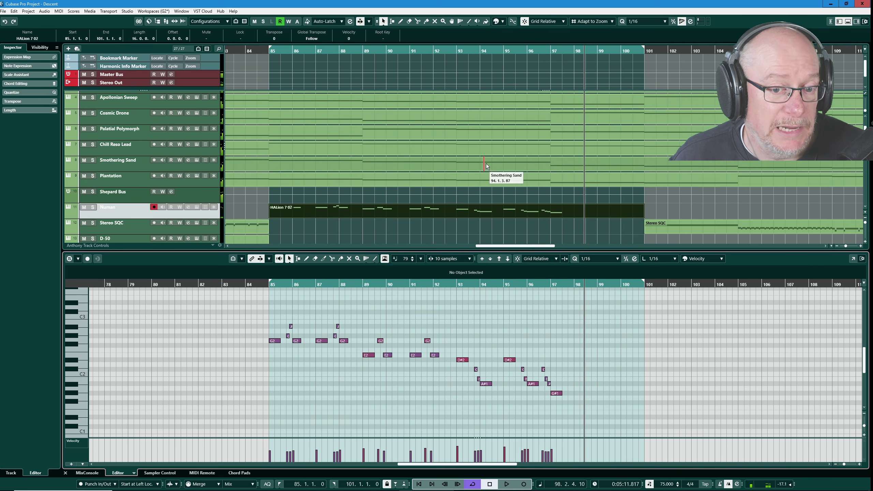
Step: Examine the HALion 7 02 notes at bars 85 to 101 and the part's repeats across the whole arrangement
key("g")
key("g")
key("g")
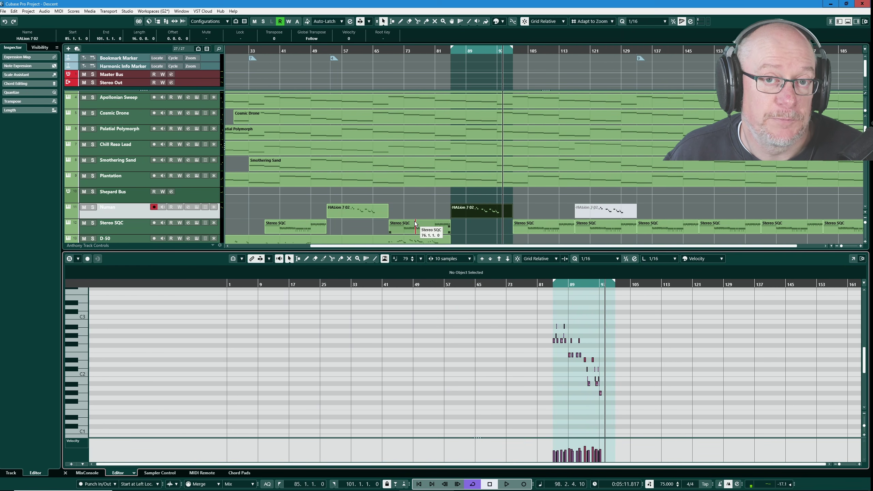
scroll(414, 216, "down", 2)
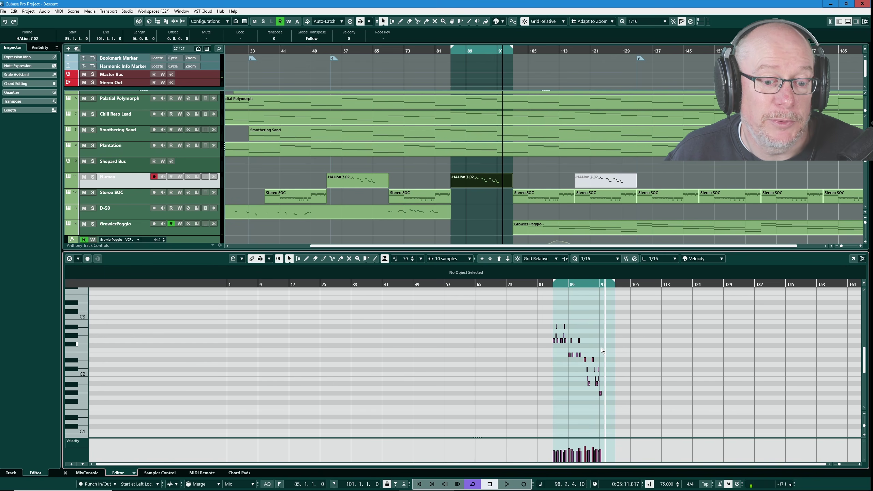
scroll(601, 348, "up", 3)
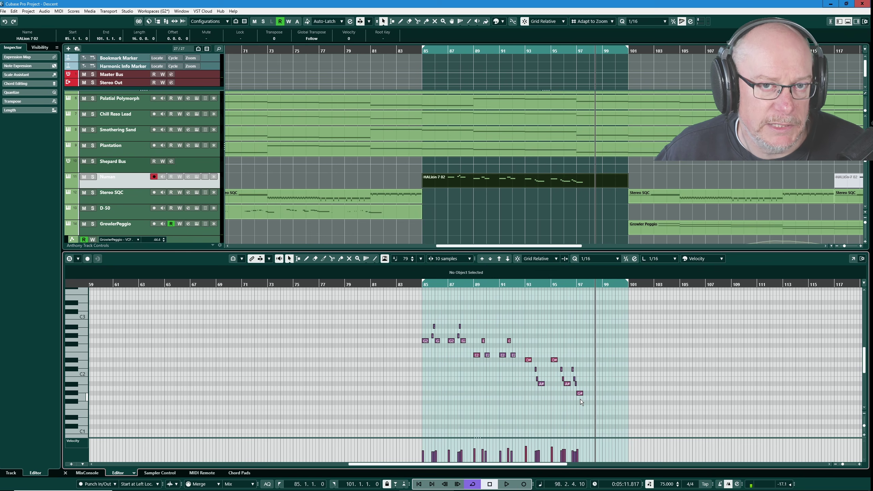
key("shift+f")
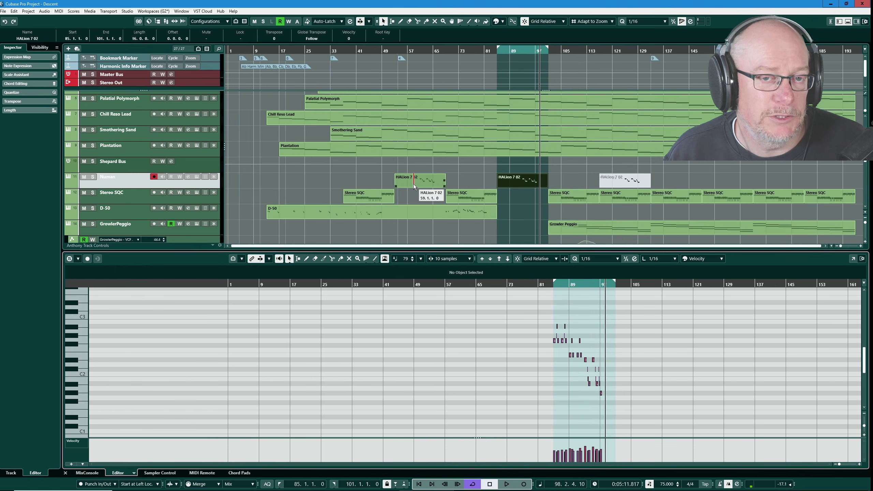